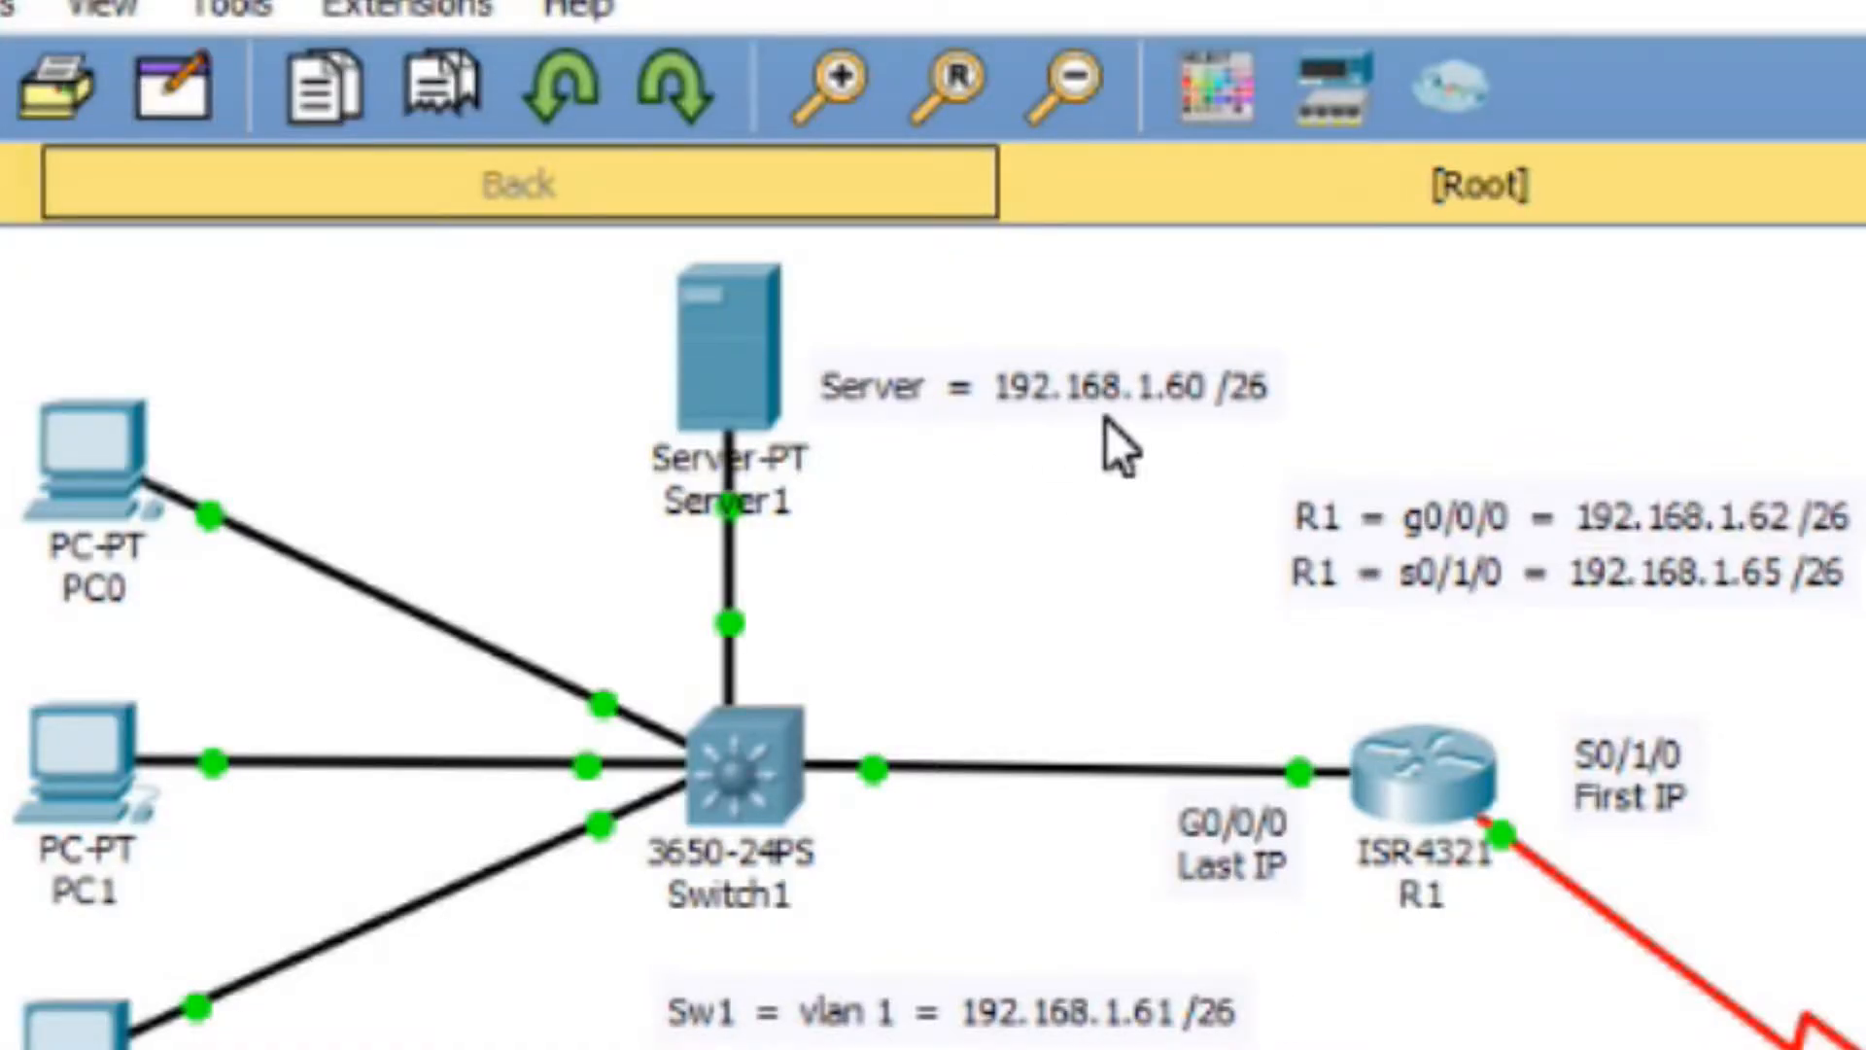
Review Server1's FastEthernet0 IP address and subnet mask, along with its default gateway and DNS server settings.
left_click(729, 394)
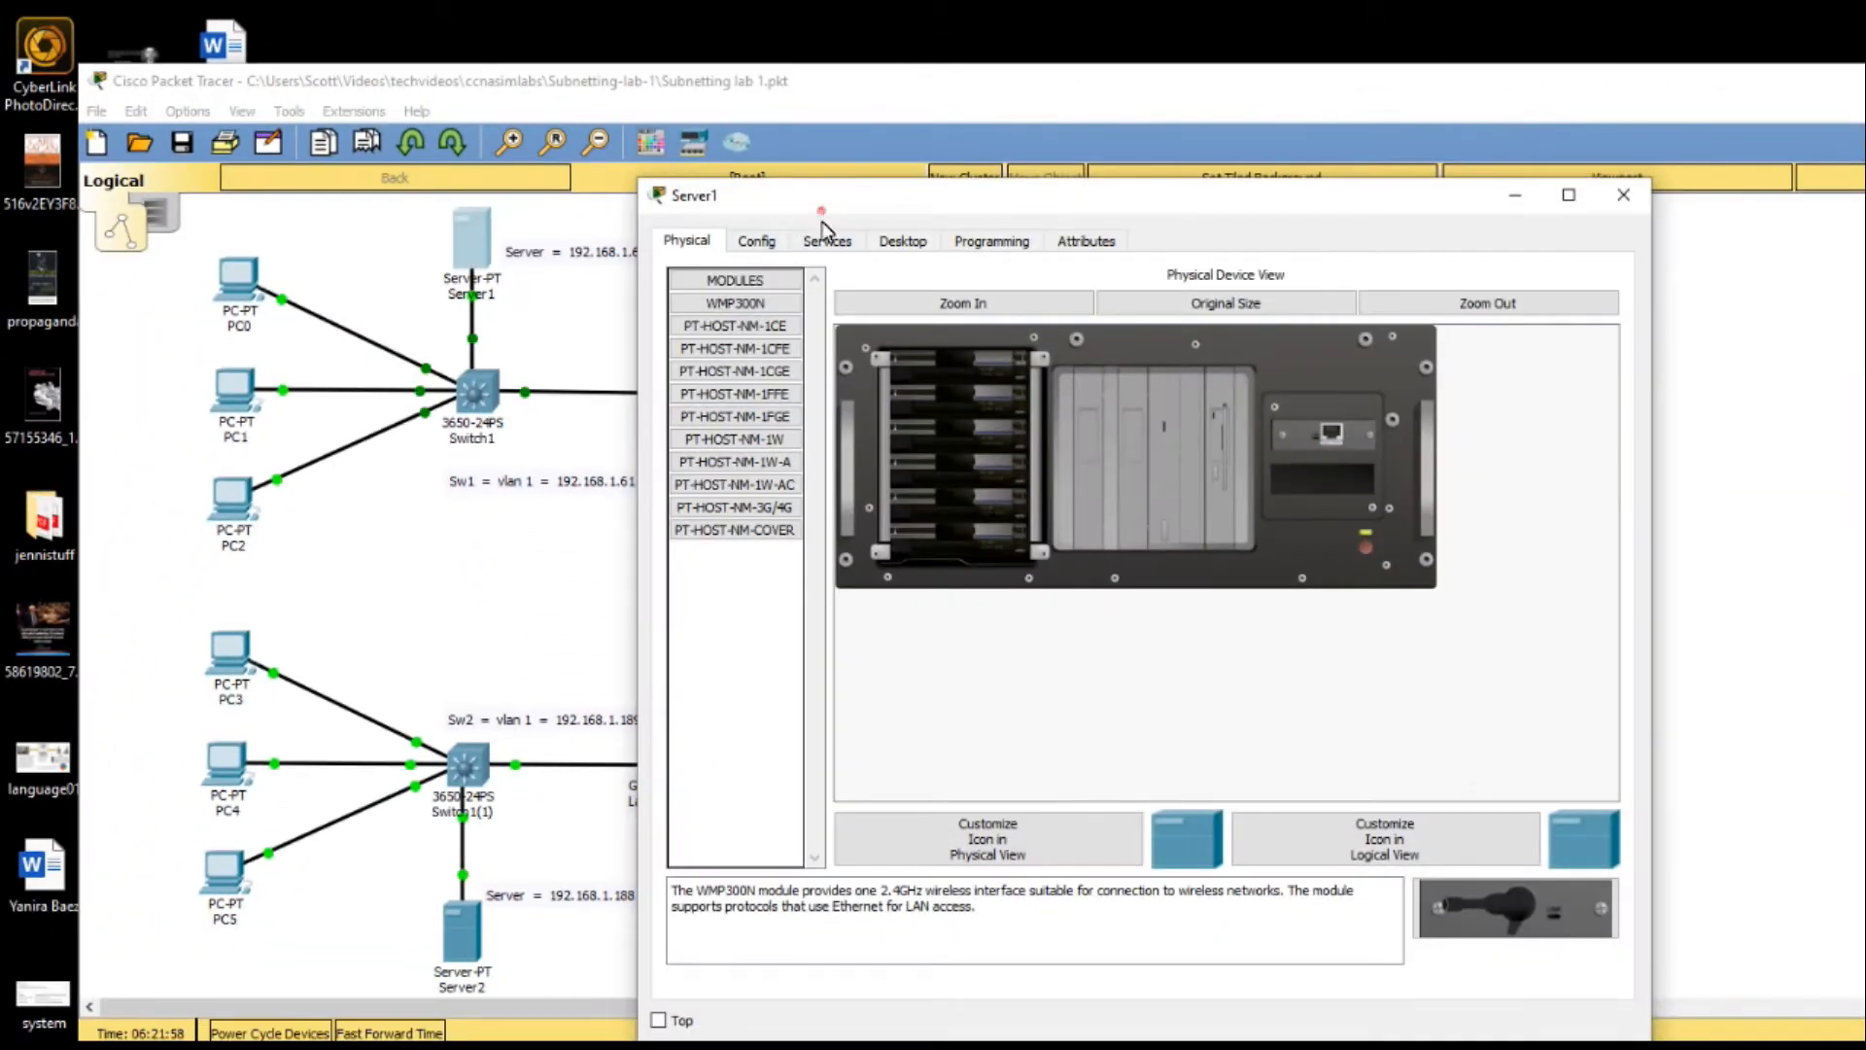
left_click_drag(821, 210, 869, 249)
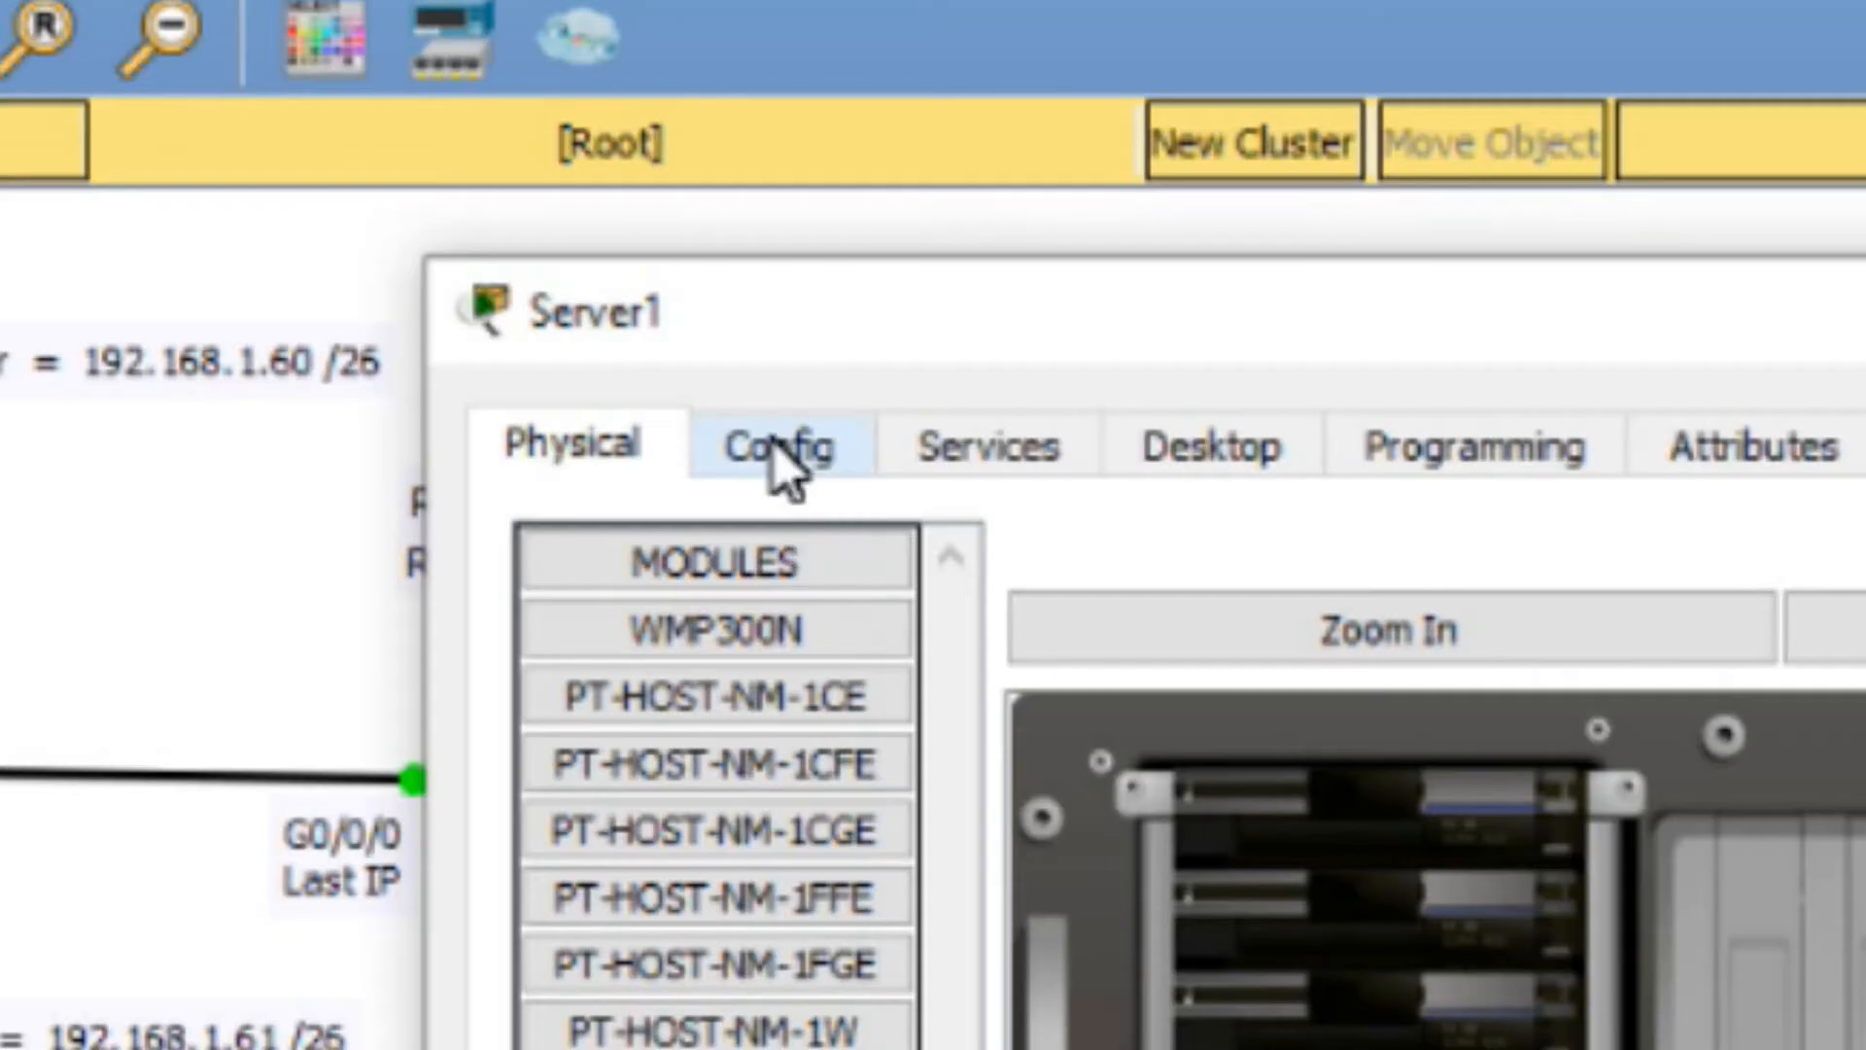
left_click(768, 445)
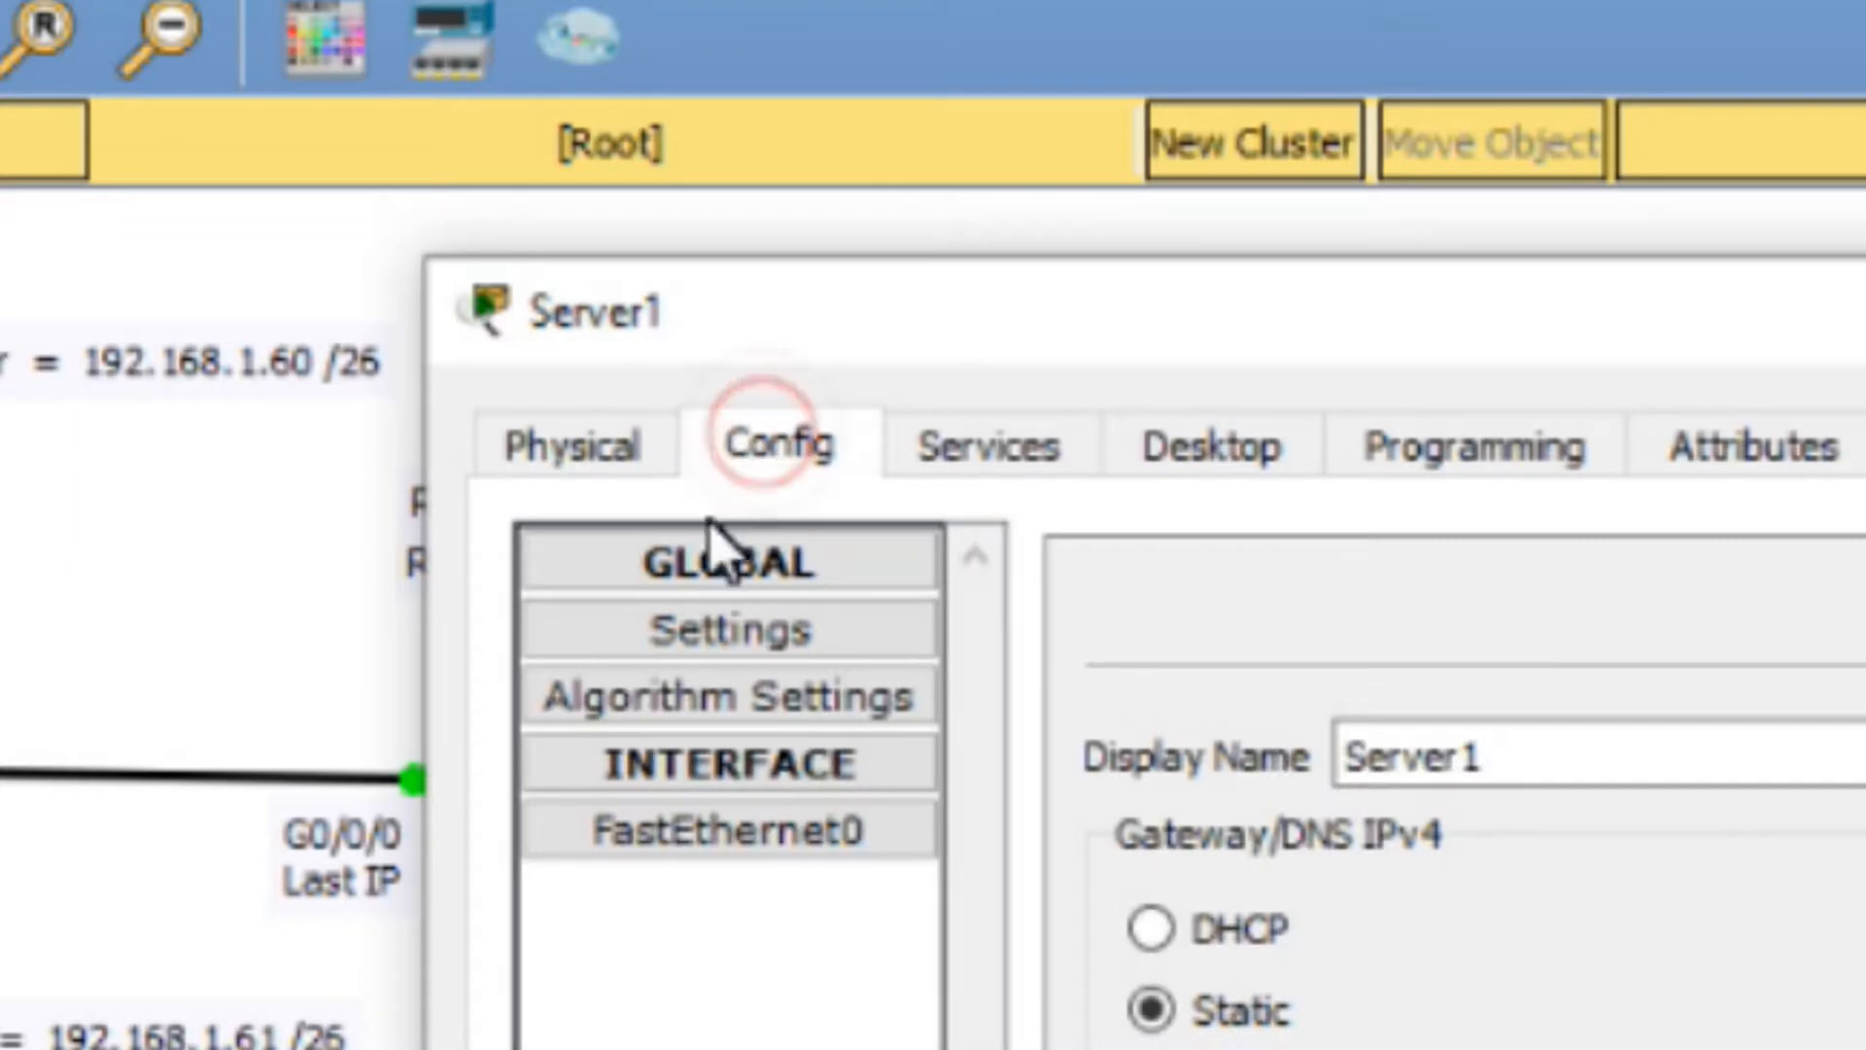
left_click(680, 835)
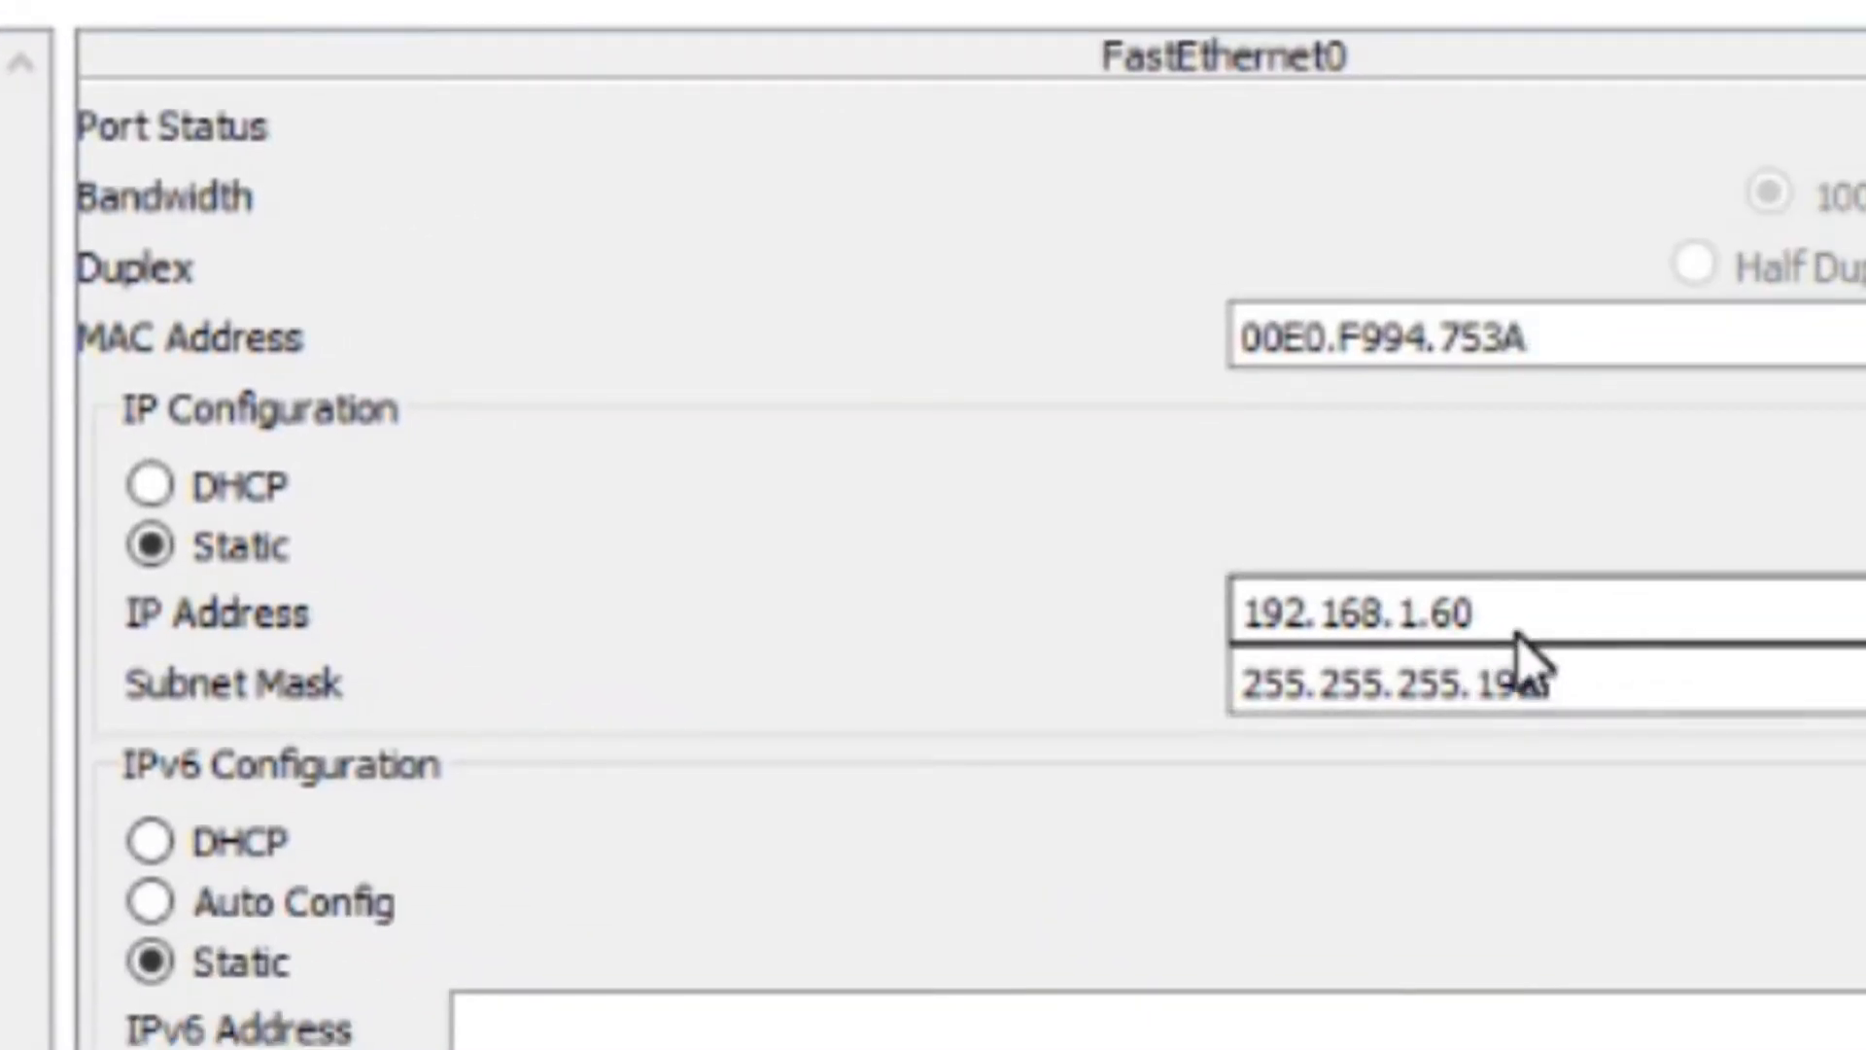
left_click_drag(1783, 760, 1654, 752)
left_click_drag(1259, 630, 1187, 791)
left_click_drag(1543, 682, 1170, 680)
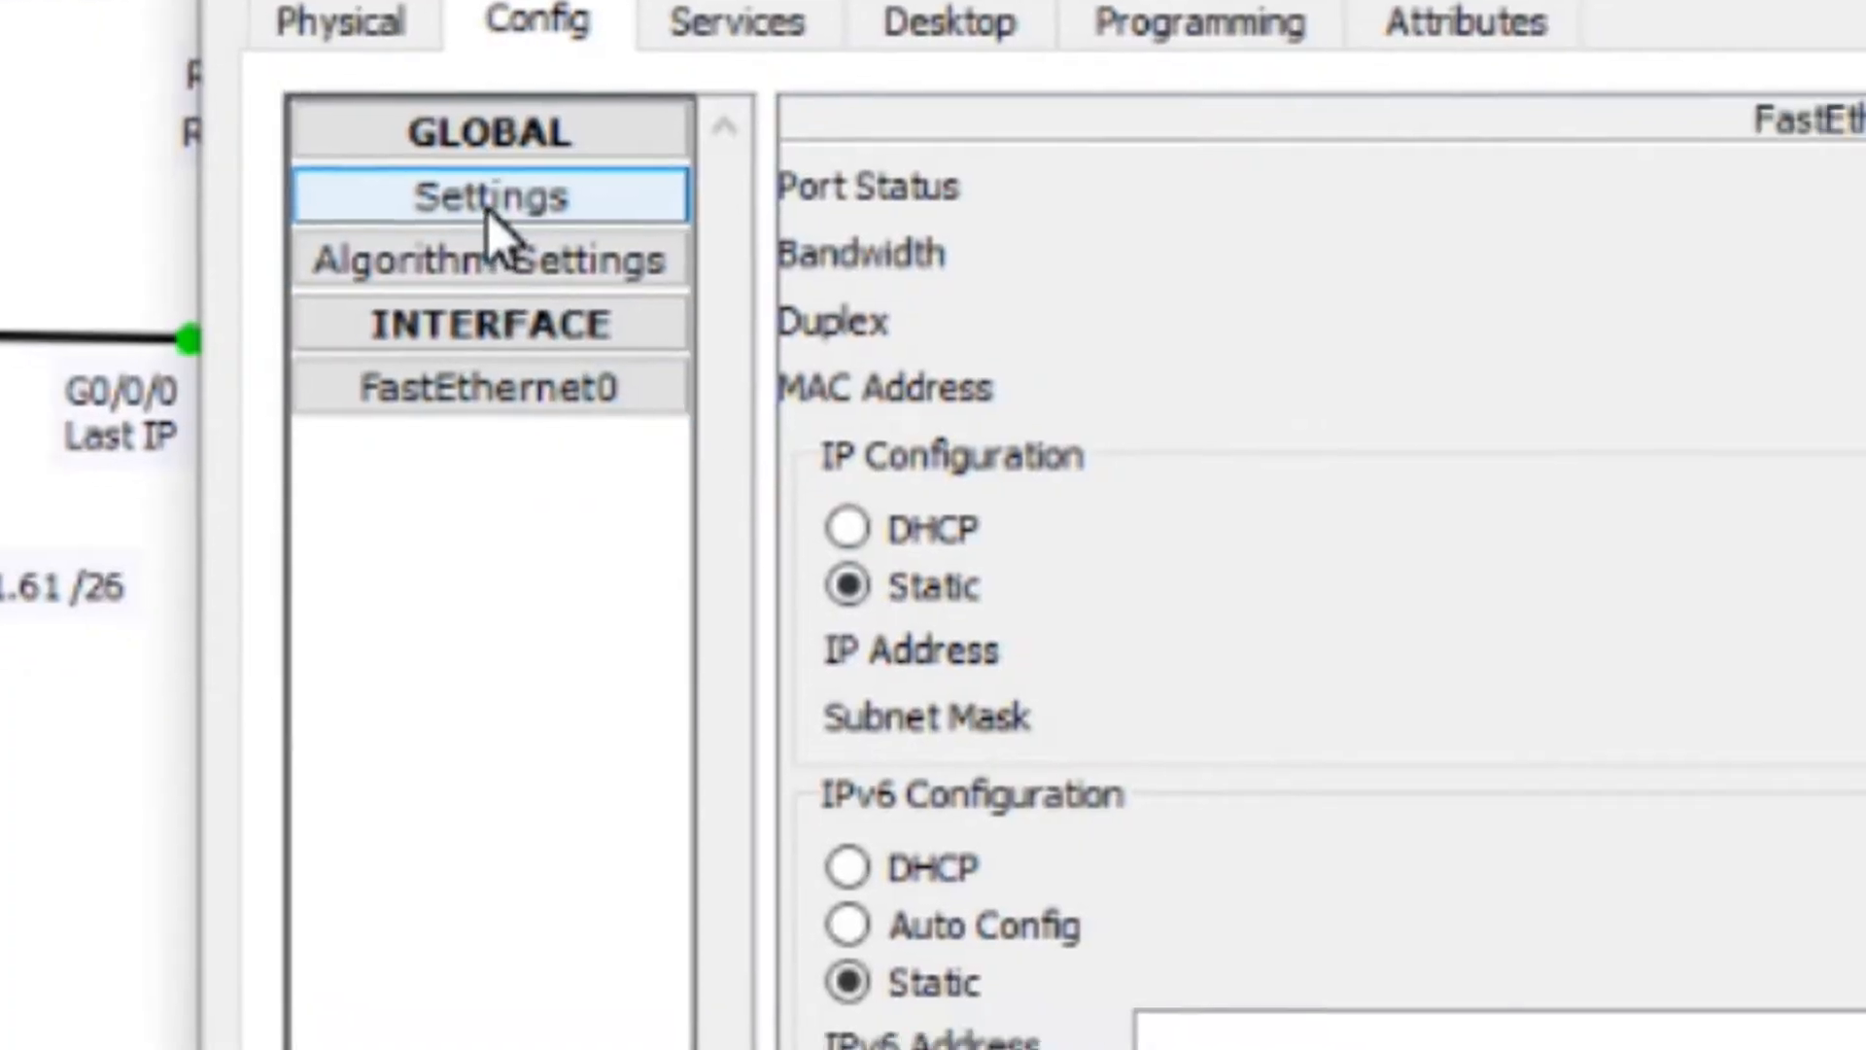
left_click(657, 242)
left_click_drag(933, 528, 680, 532)
left_click(851, 631)
left_click_drag(803, 632, 671, 626)
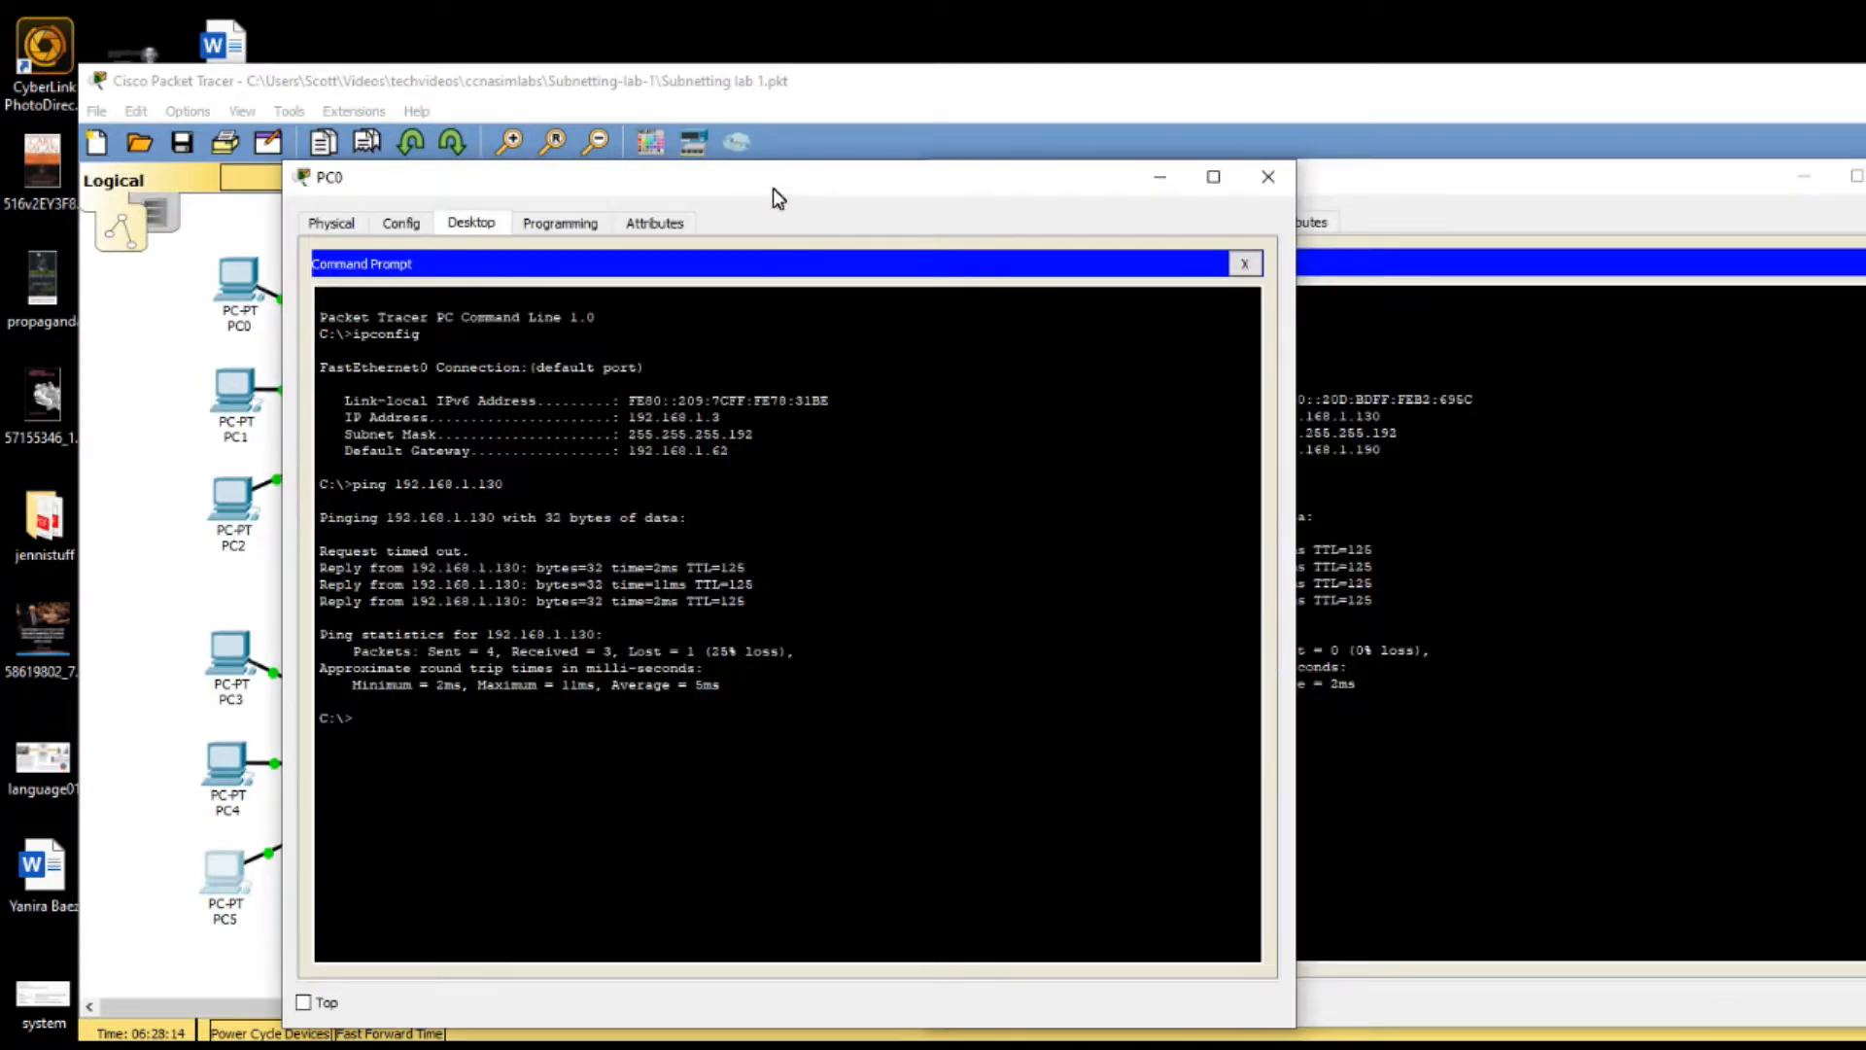
Exit PC0's command prompt and load cisco.com in PC0's web browser.
left_click(1522, 191)
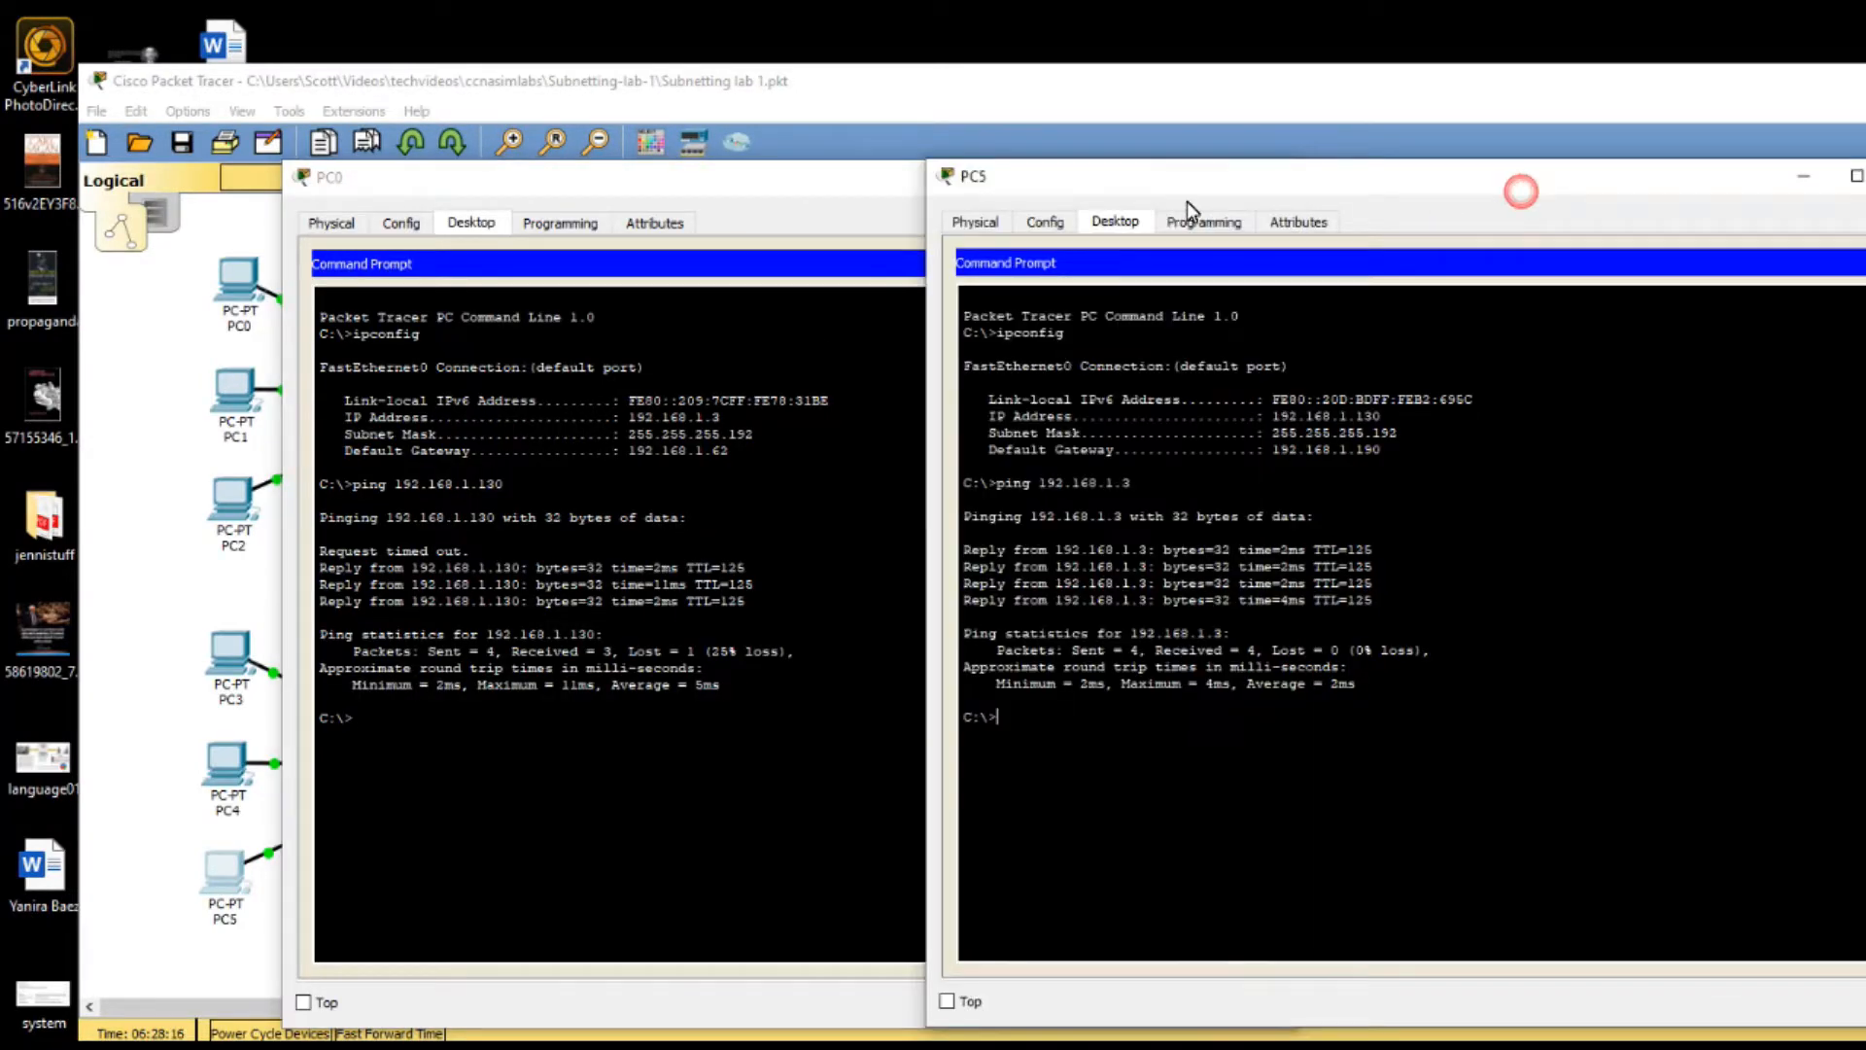
left_click(845, 198)
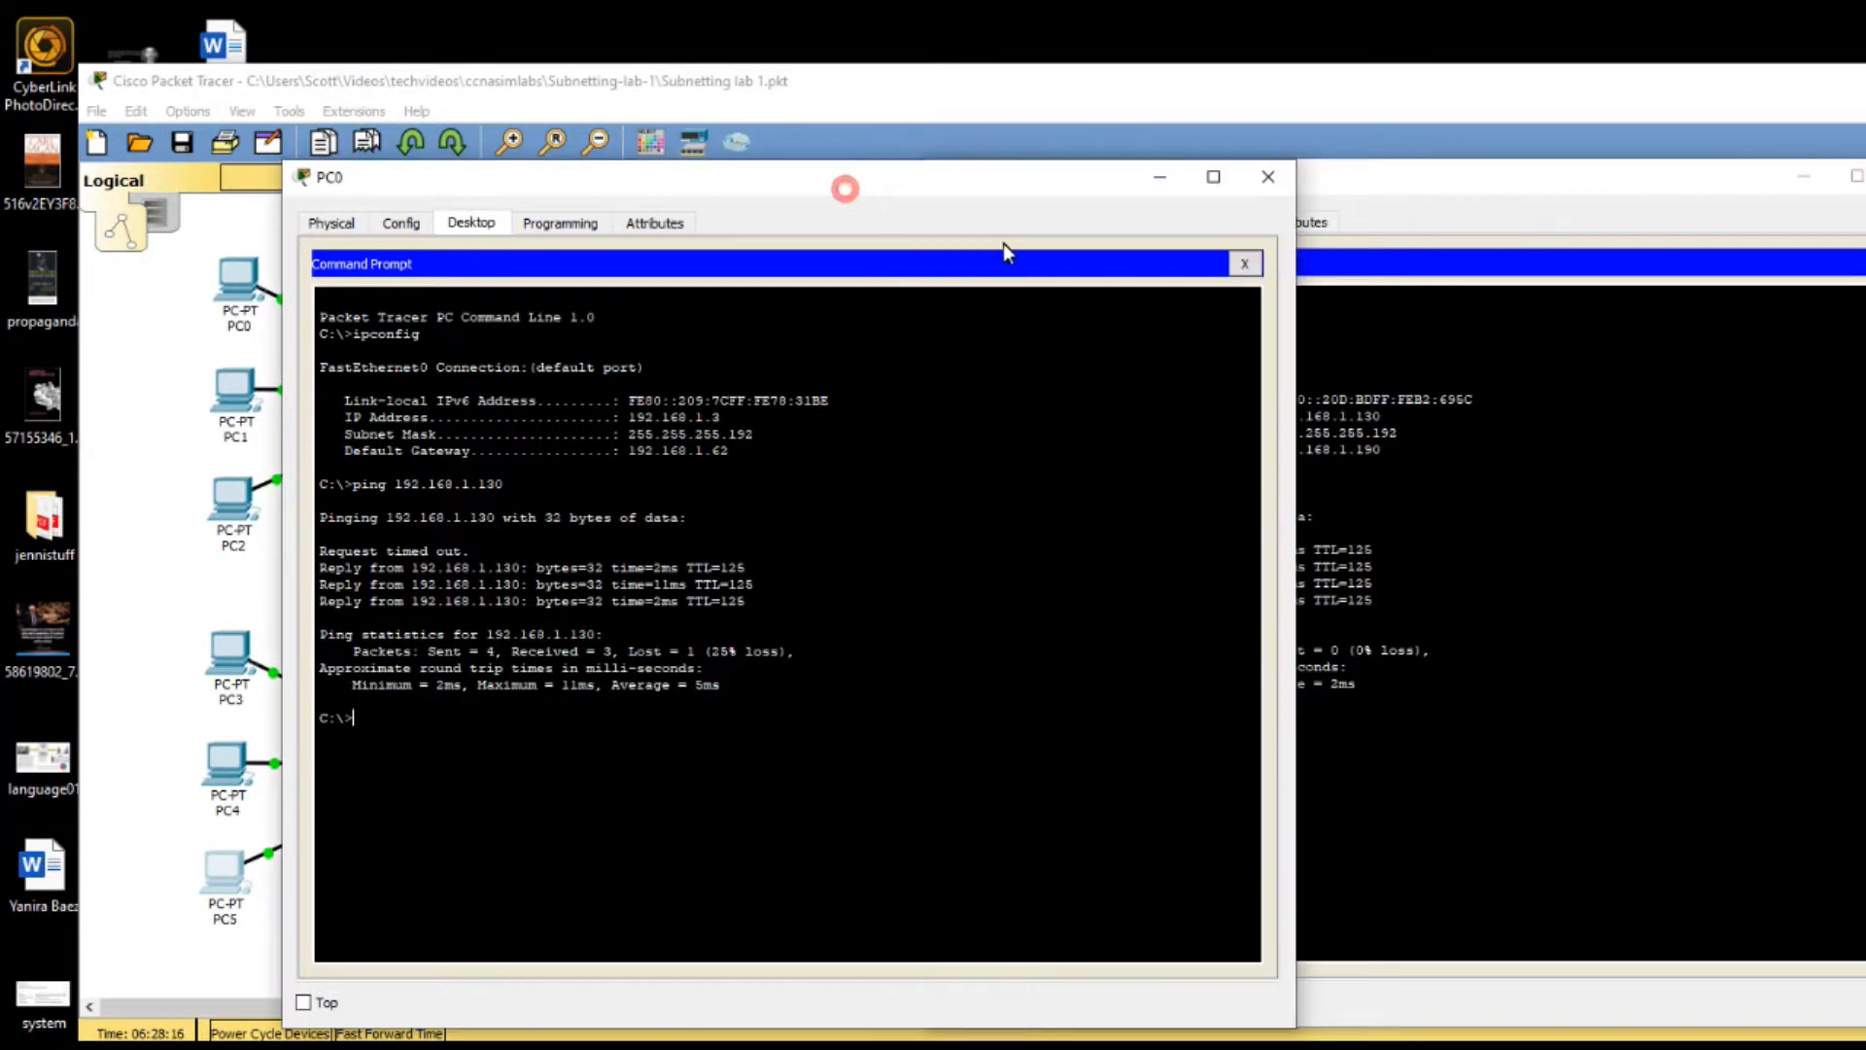
left_click(1239, 265)
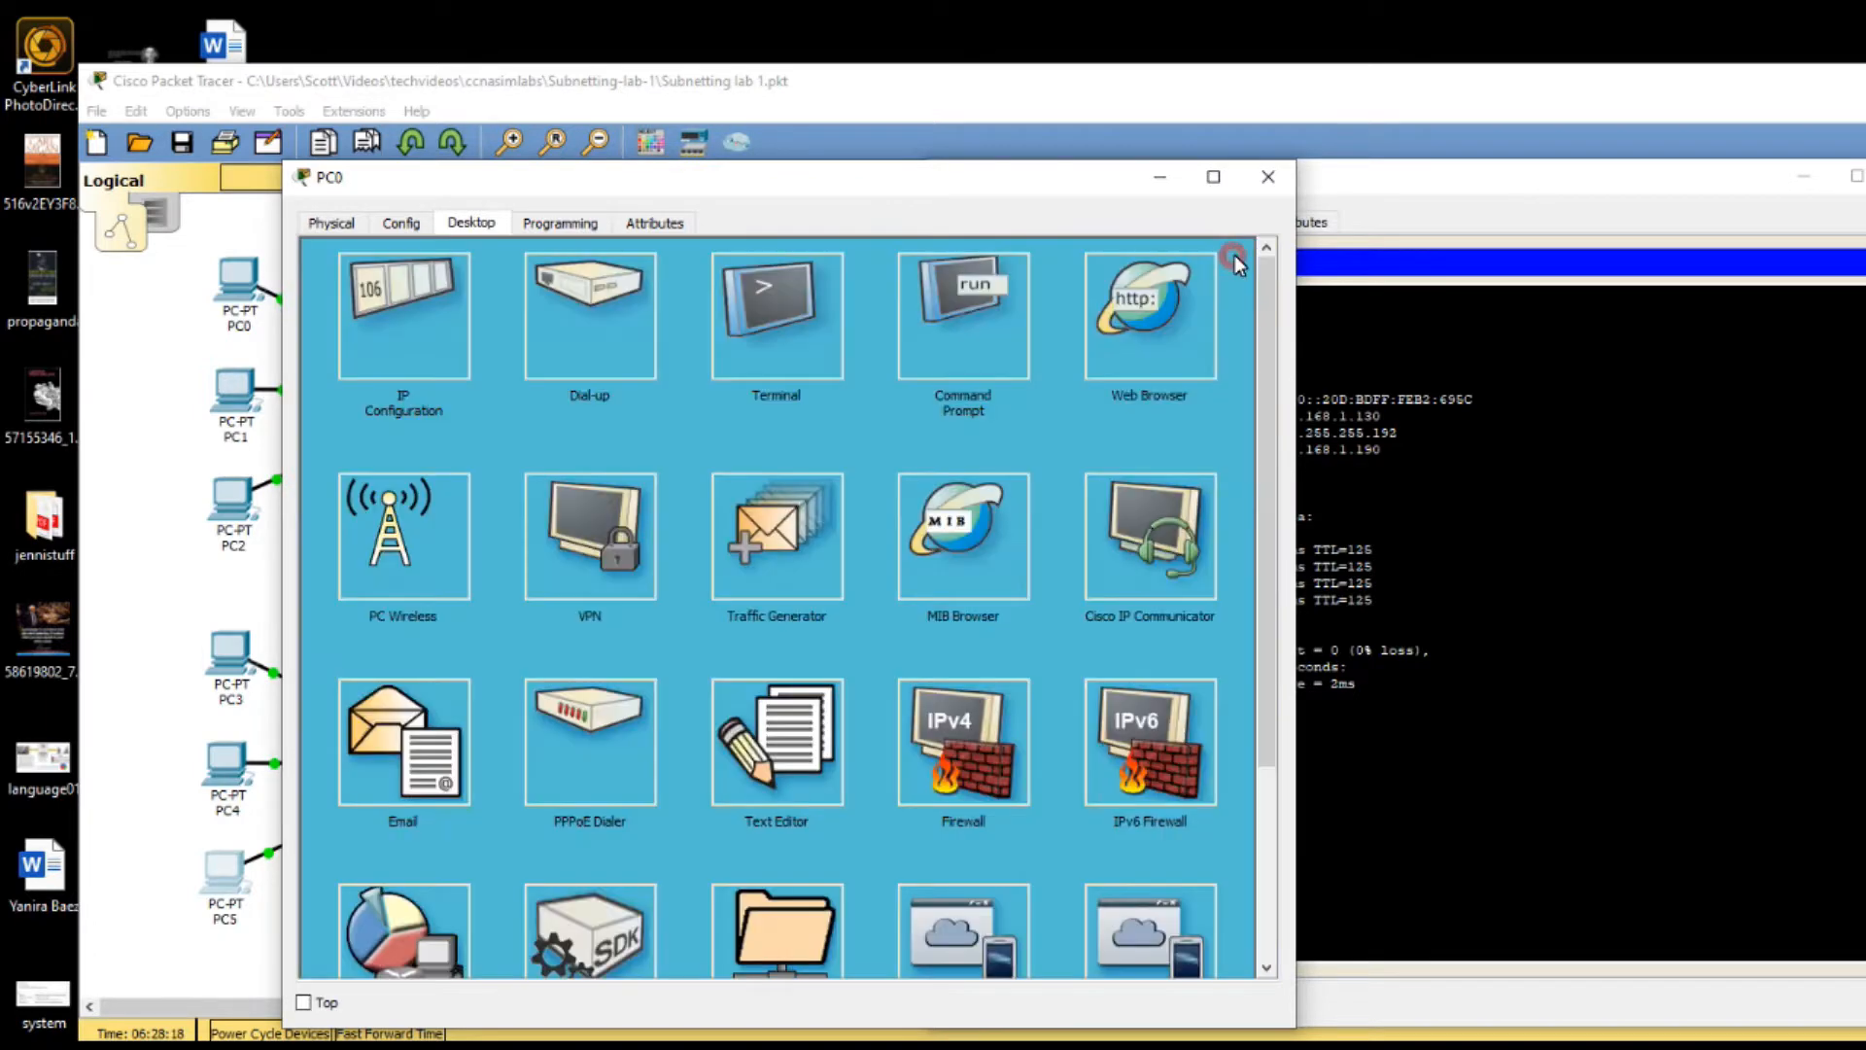
left_click(1123, 302)
left_click(445, 290)
type("cisco.com")
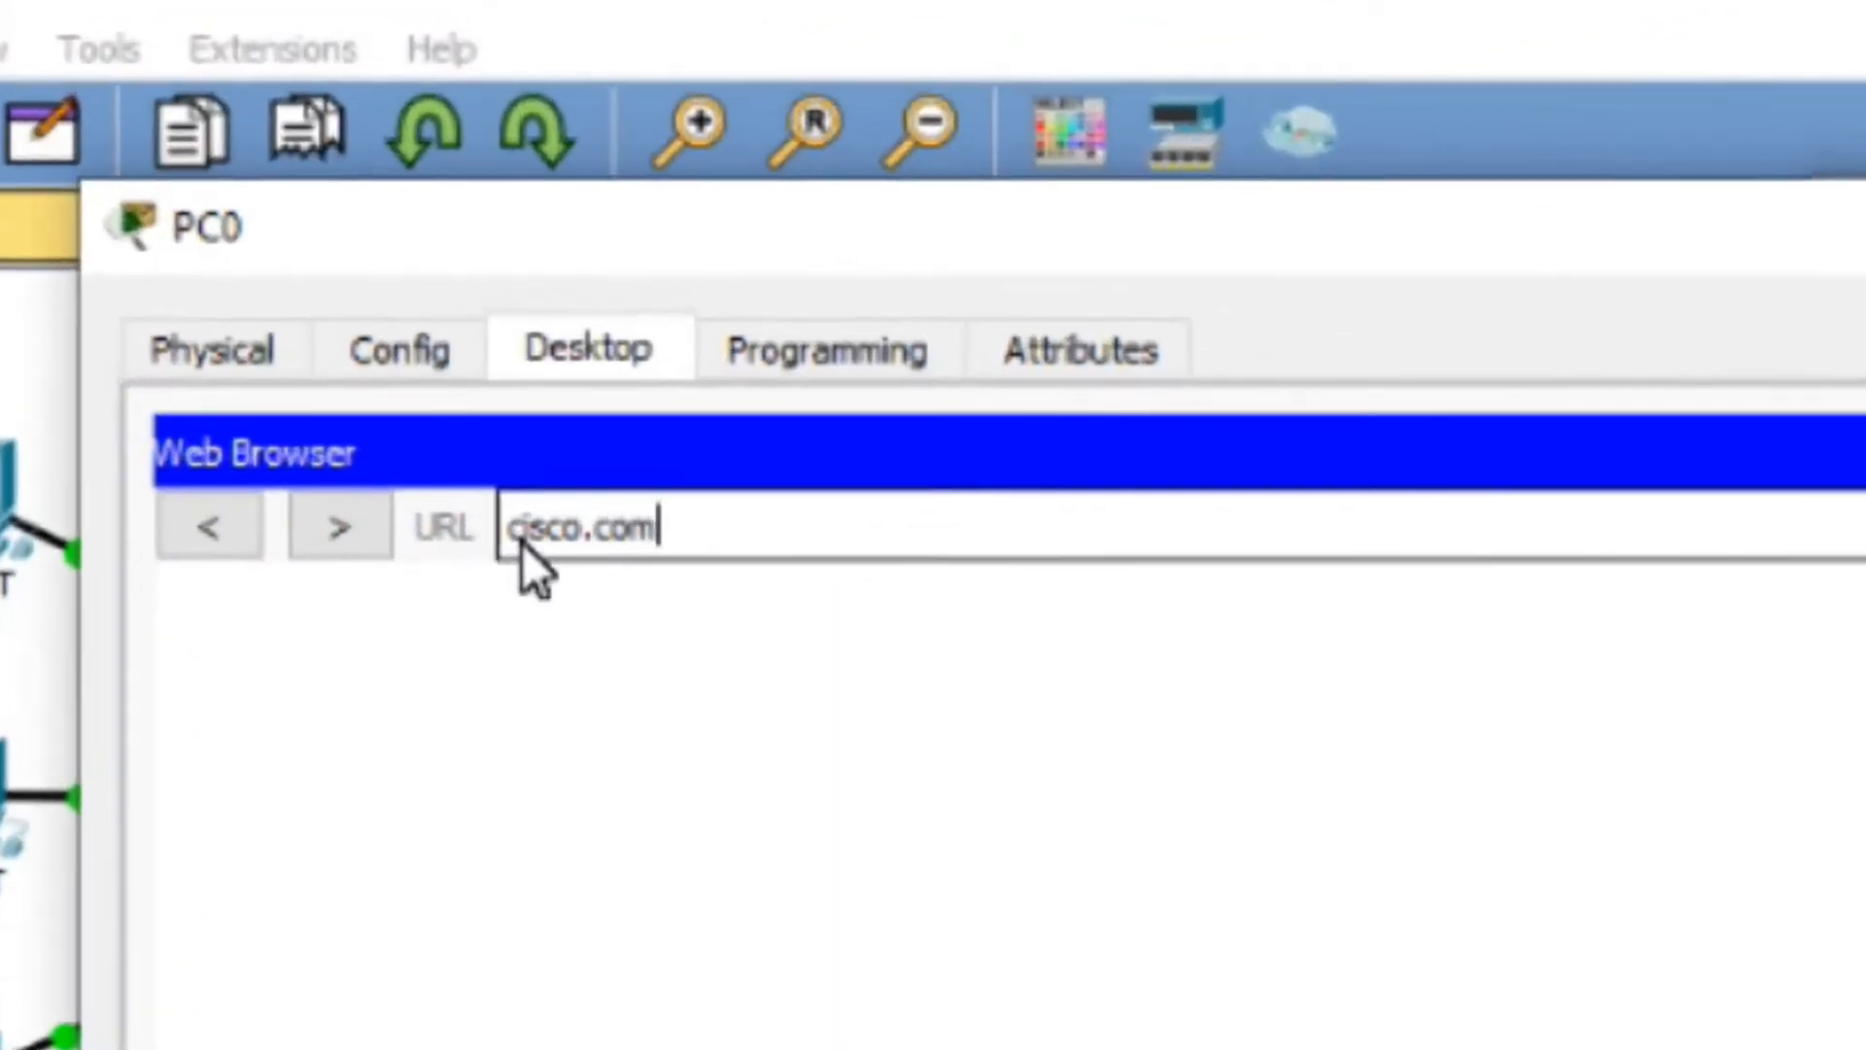
key("Return")
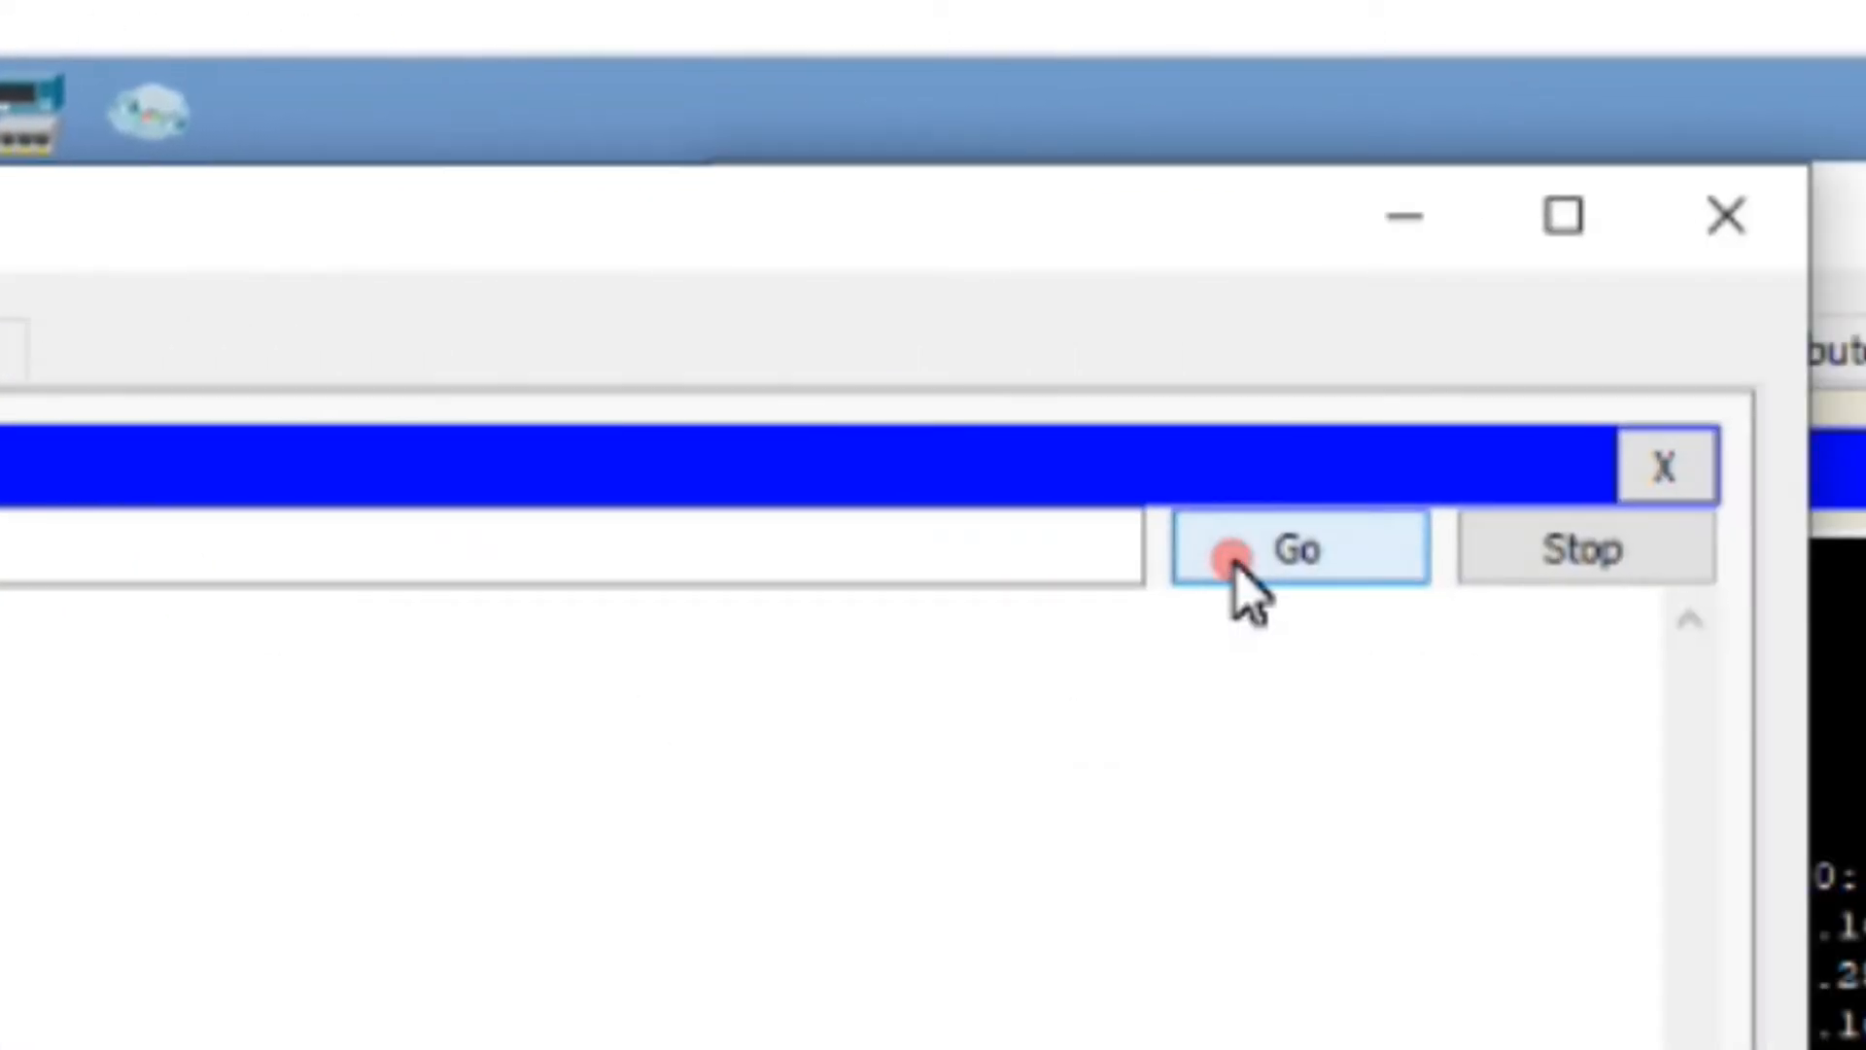
left_click(1283, 563)
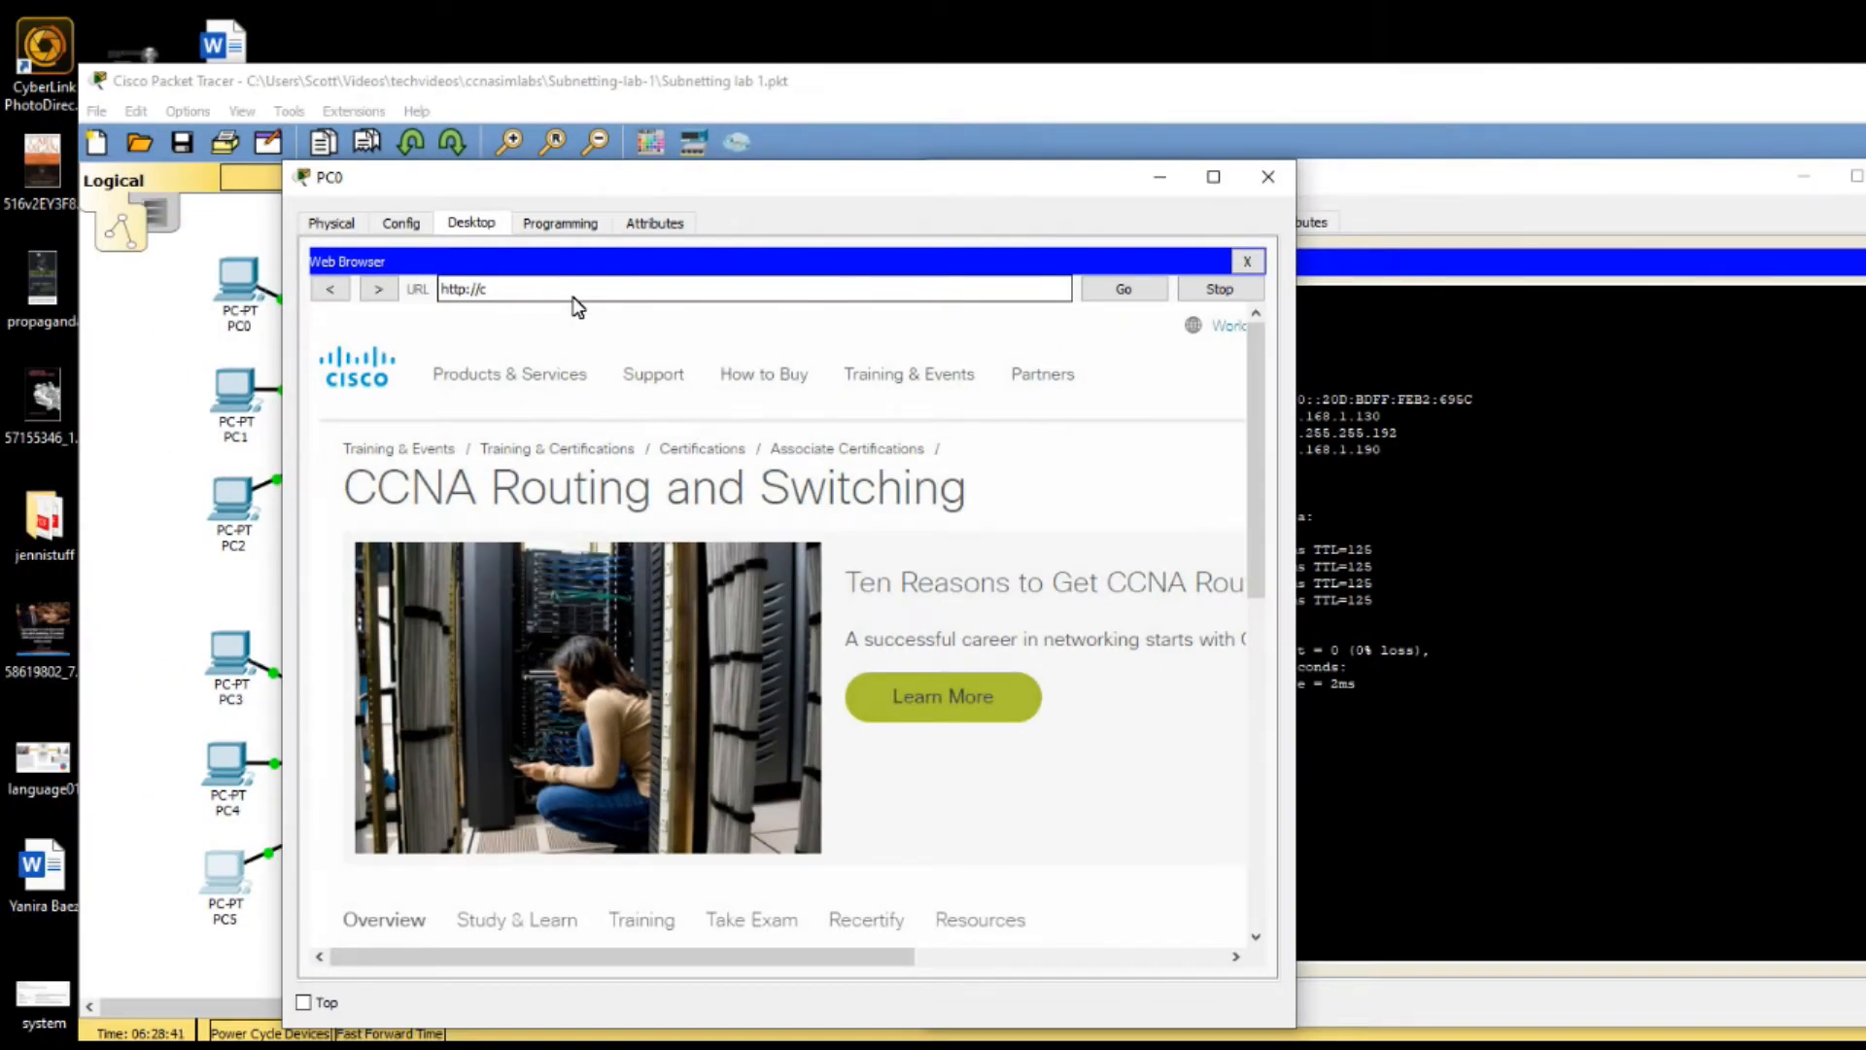
Load facebook.com in PC0's web browser, then close the browser and PC0's window.
key("BackSpace")
type("facebook.com")
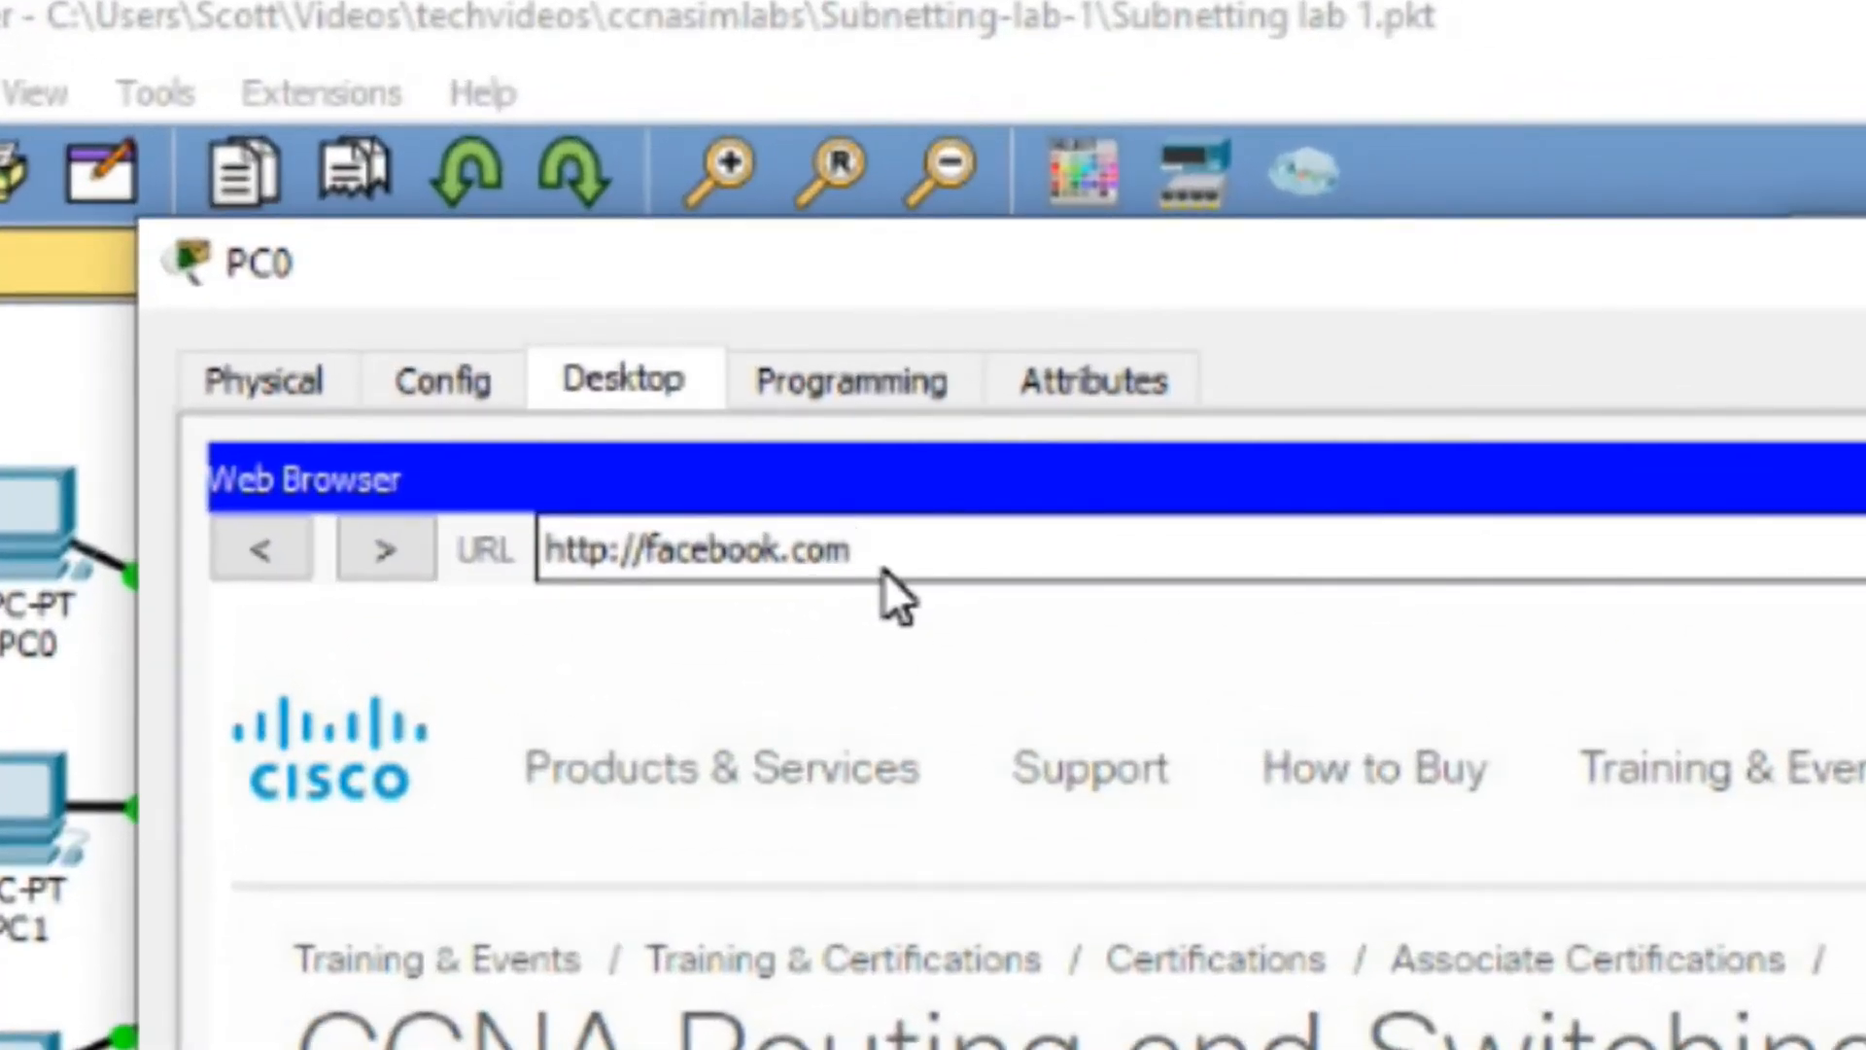
key("Return")
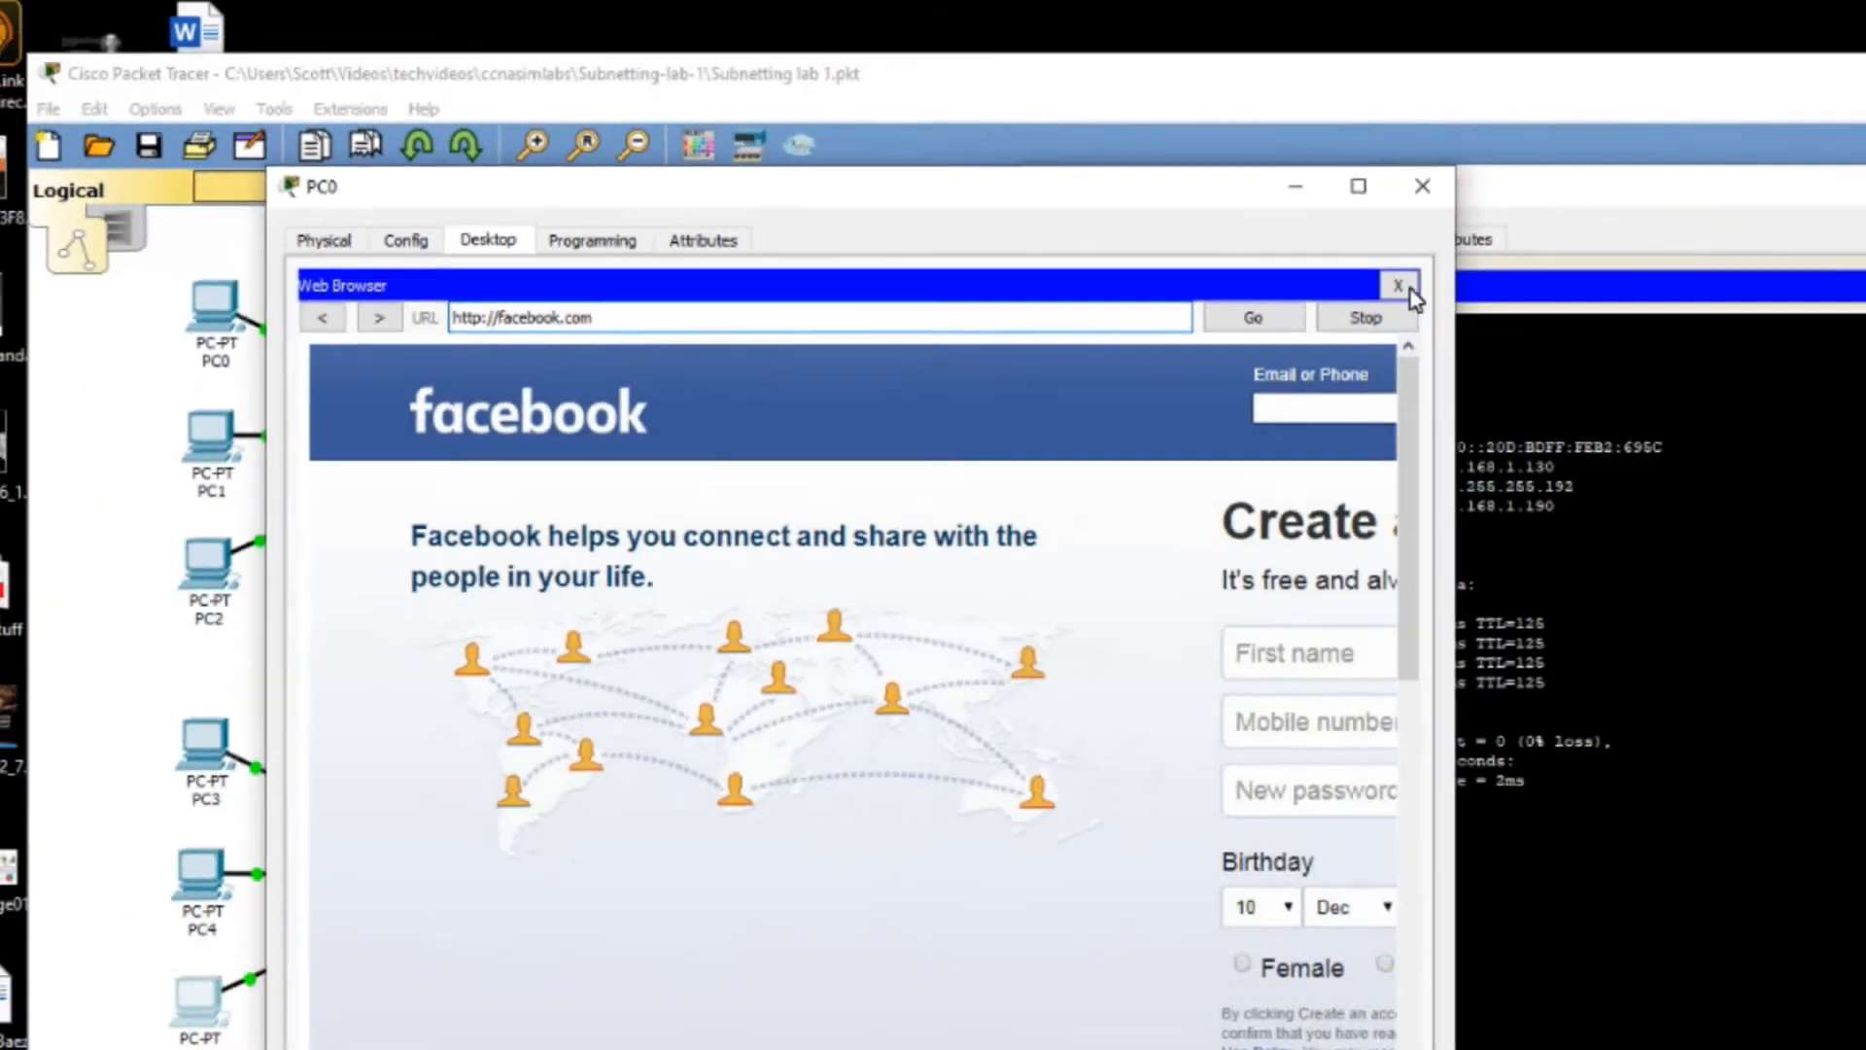
left_click(1403, 282)
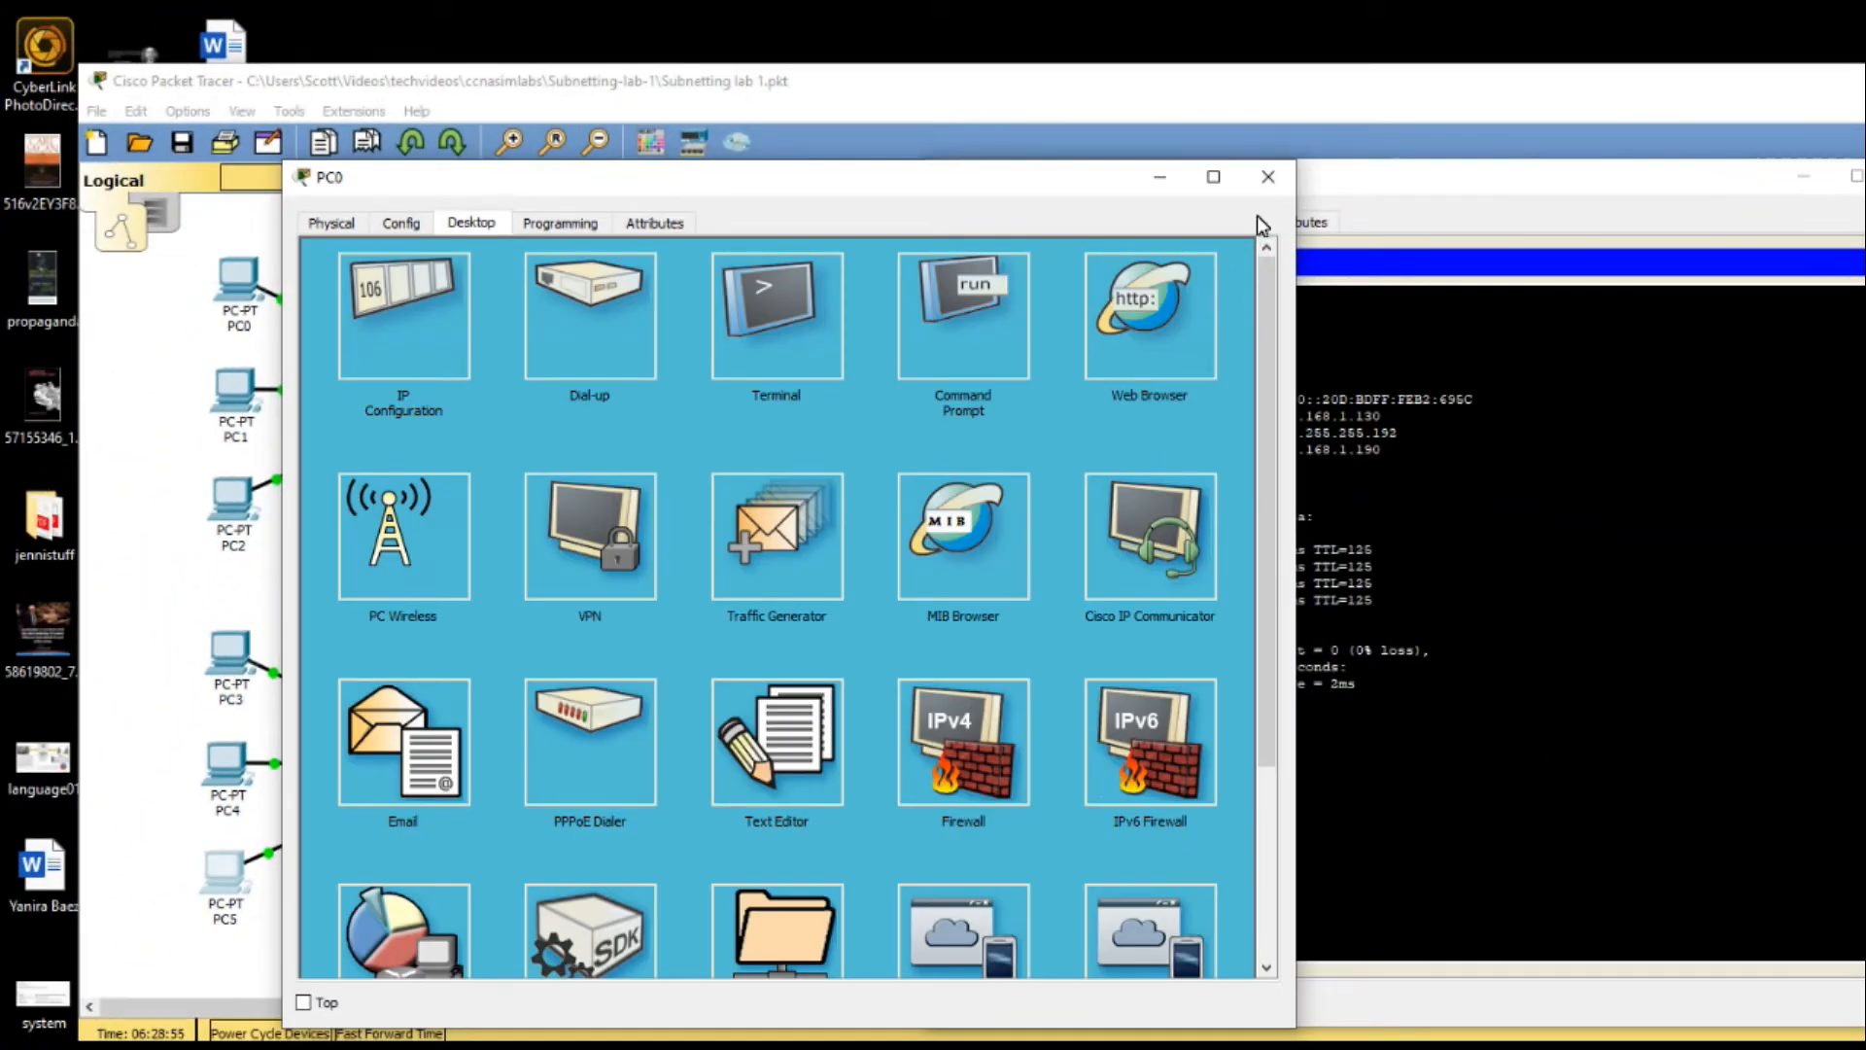
left_click(1269, 176)
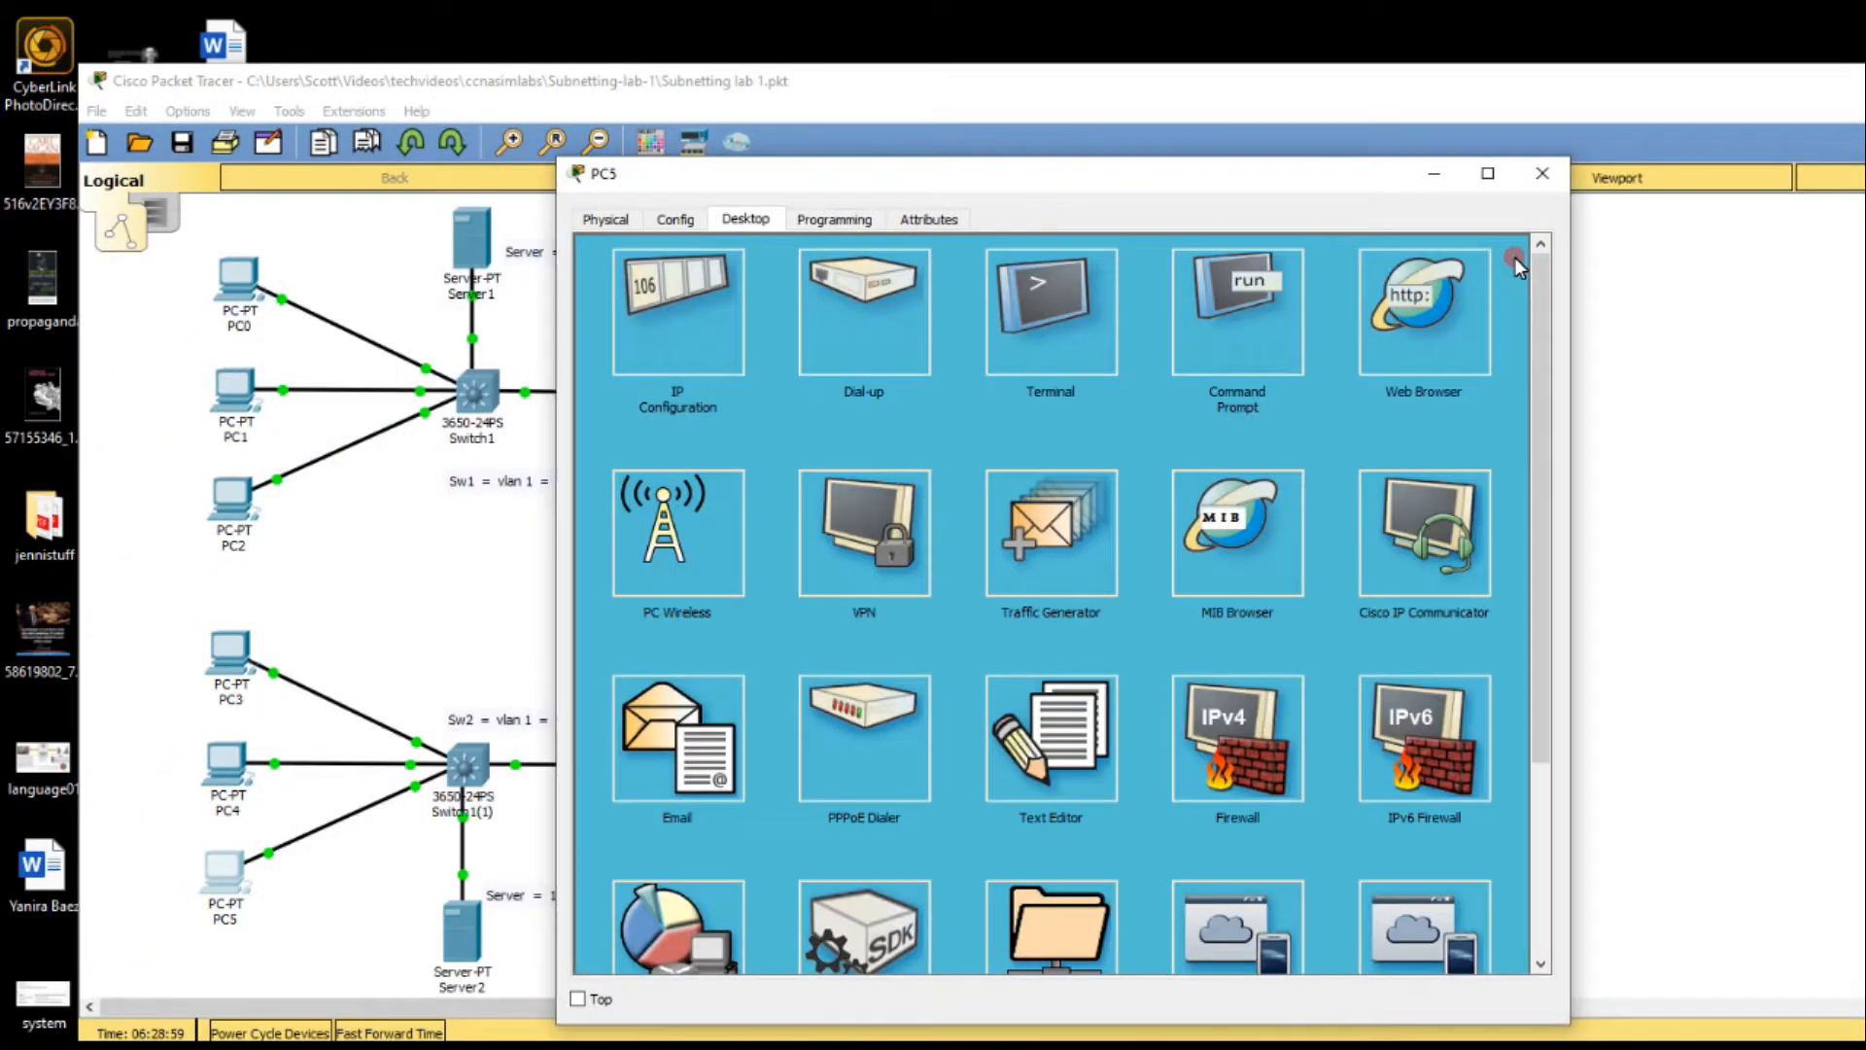
Load cisco.com in PC5's web browser.
left_click(1458, 311)
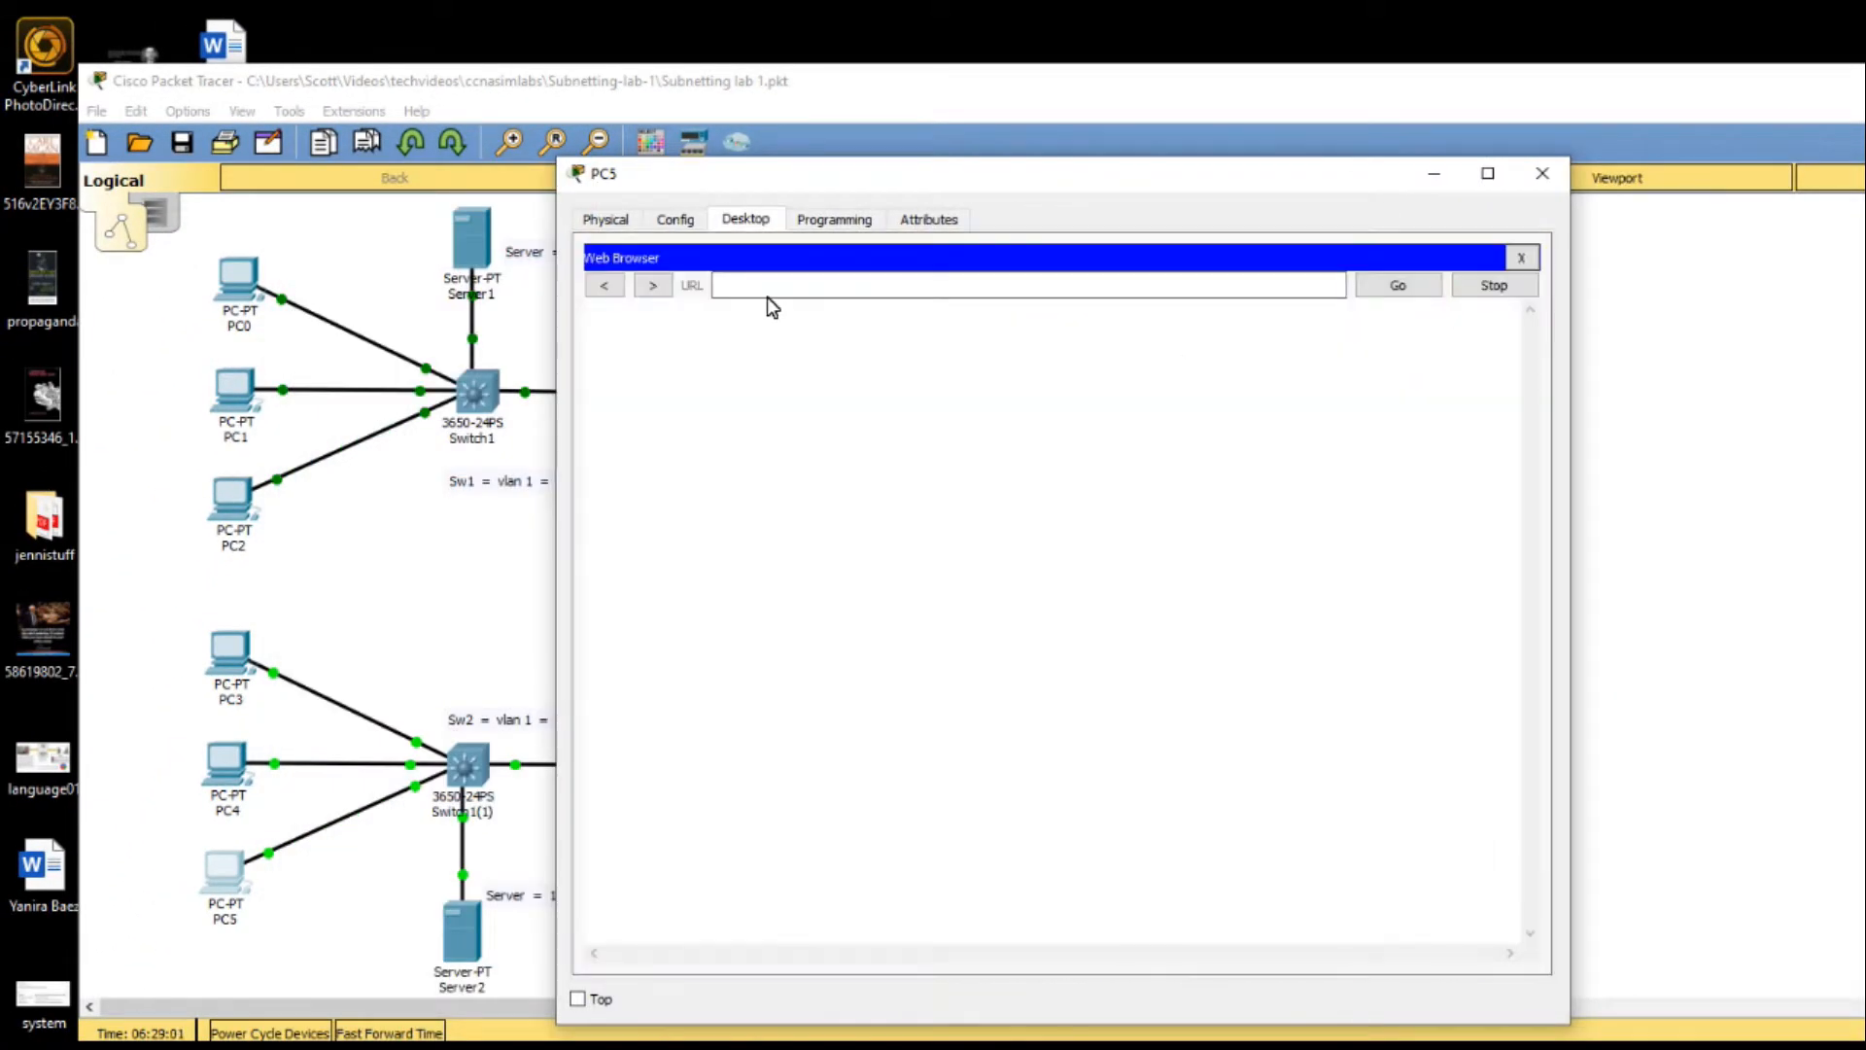
left_click_drag(865, 171, 606, 175)
left_click(462, 290)
type("cisco.com")
key("Return")
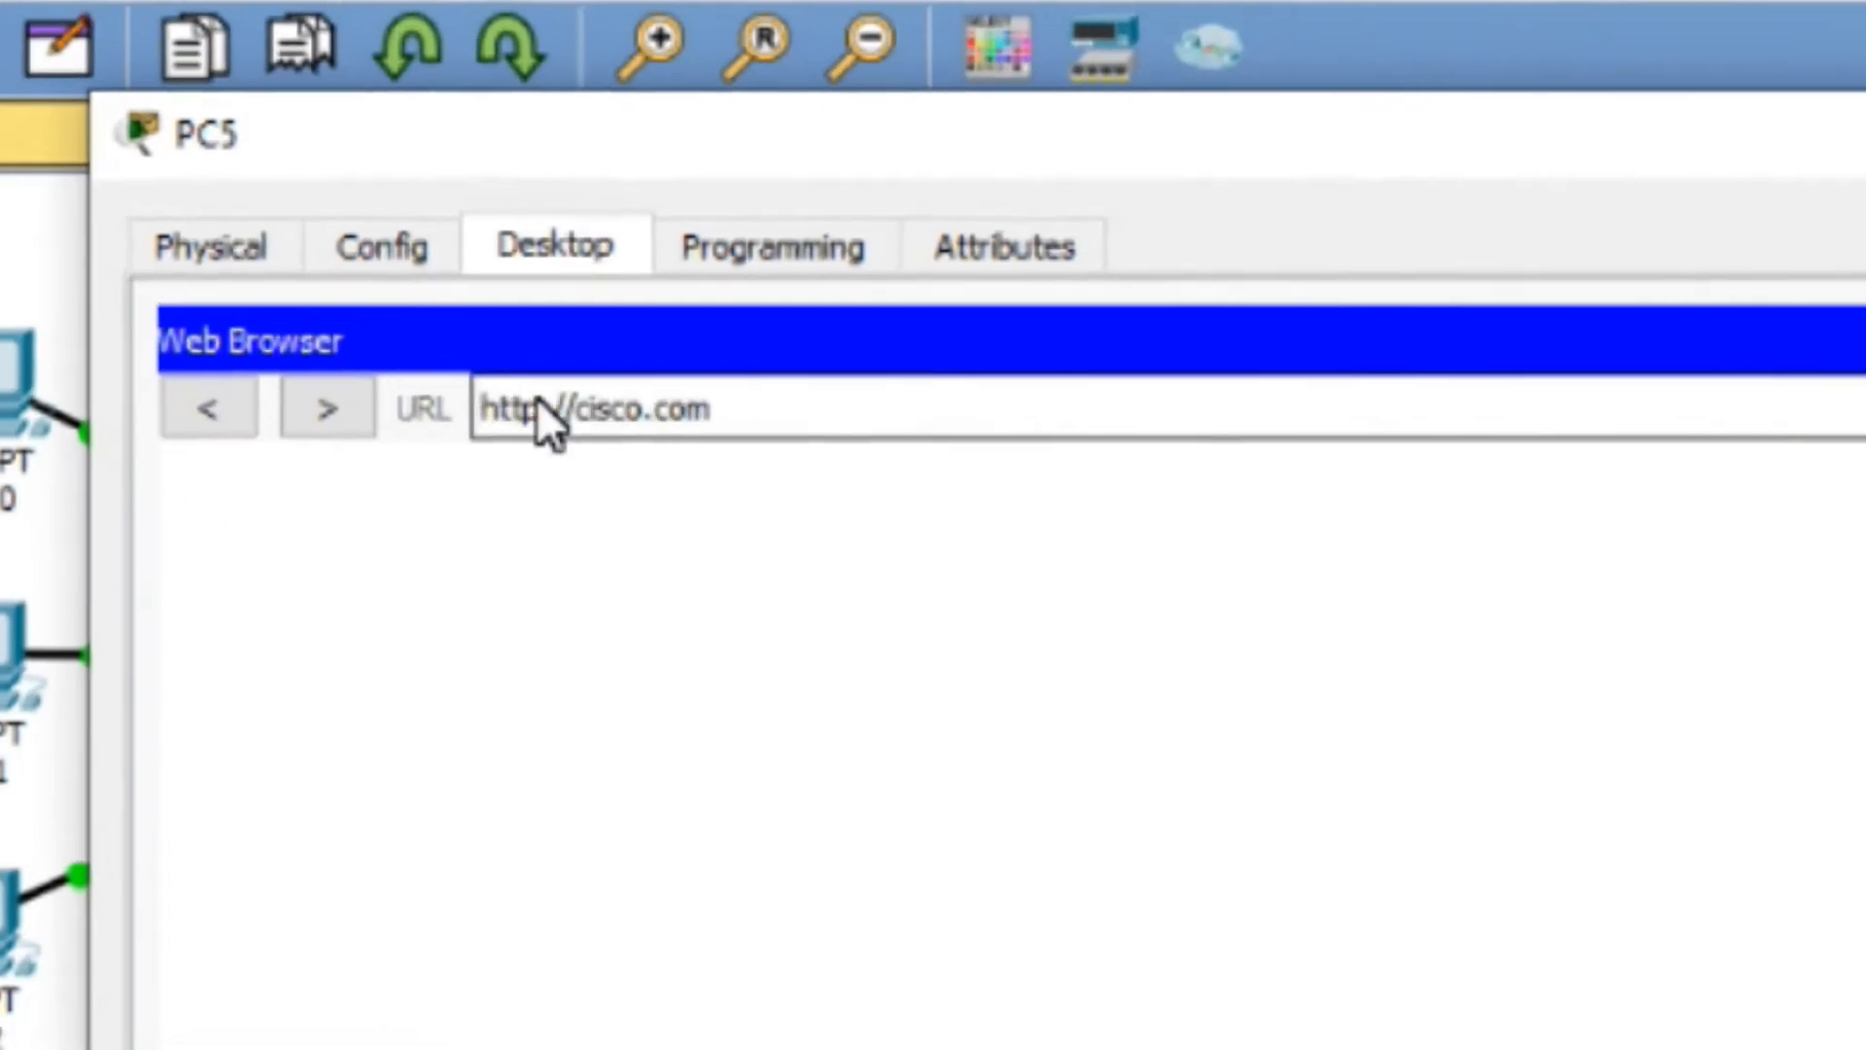
Load facebook.com in PC5's web browser.
triple_click(756, 426)
type("facebook.com")
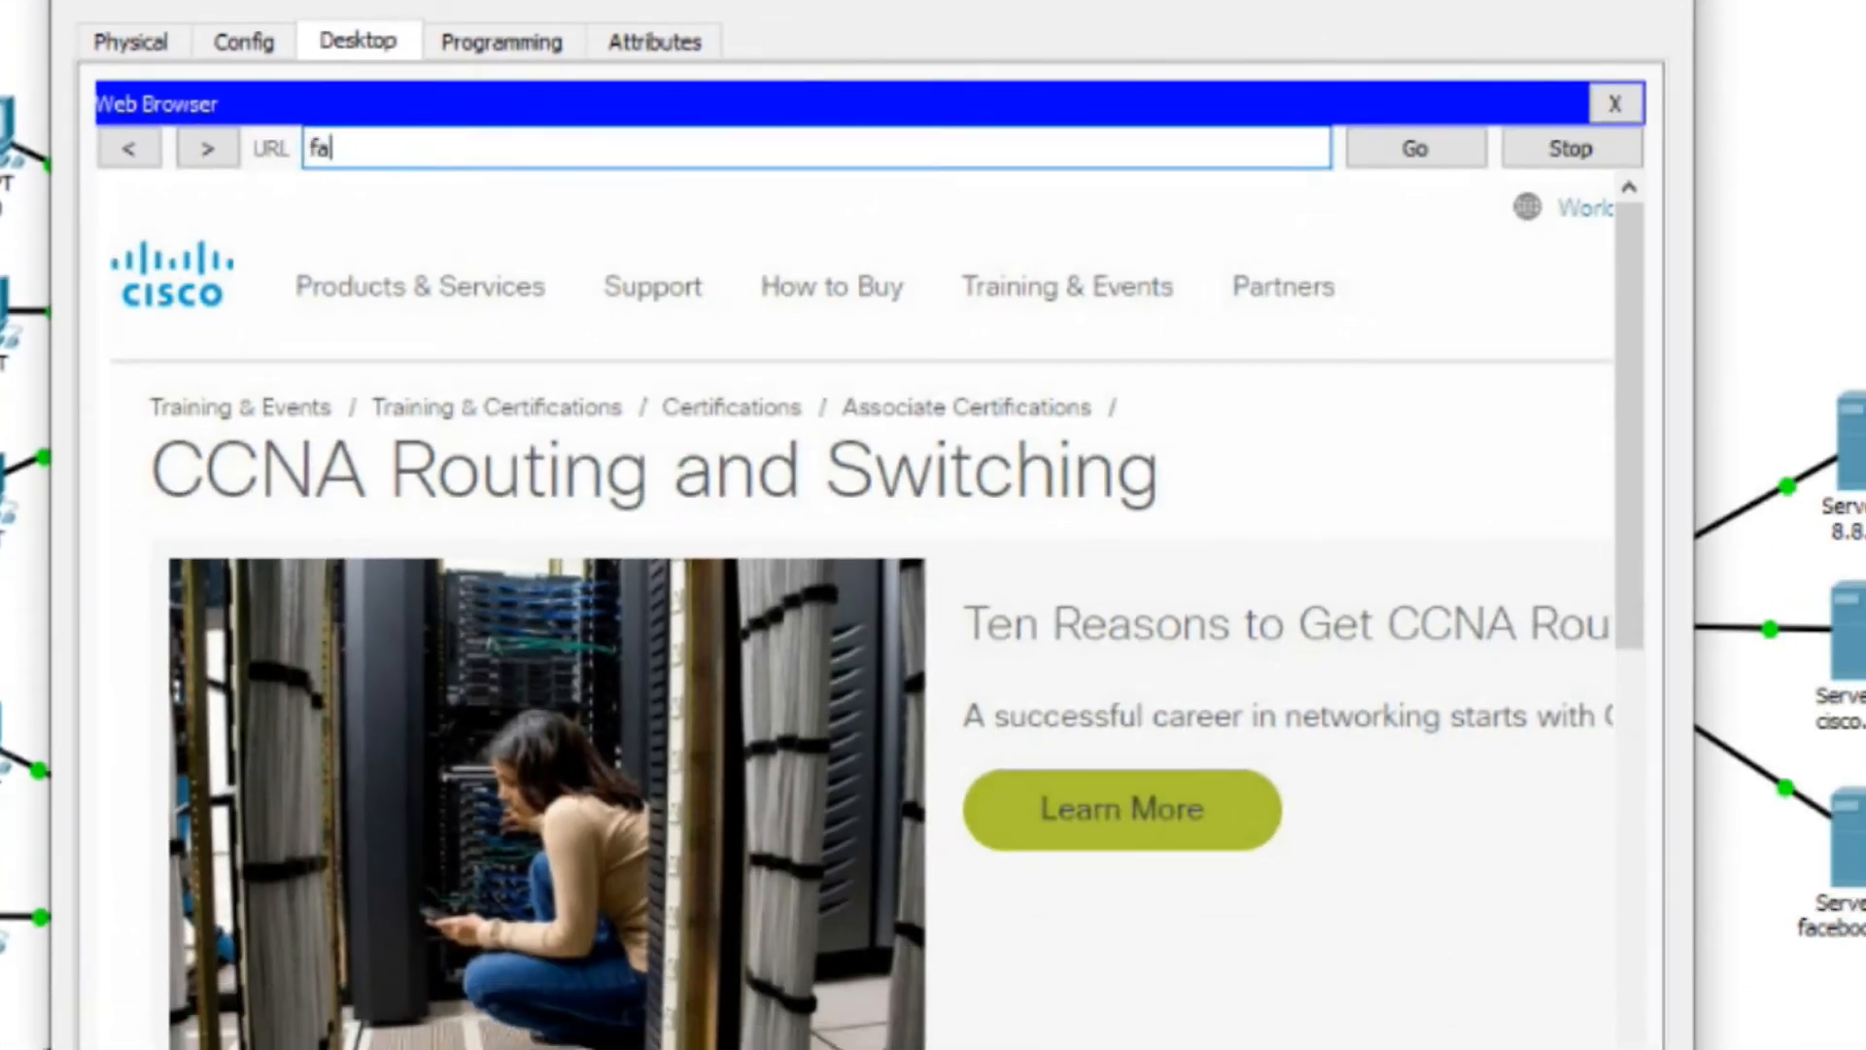
key("Return")
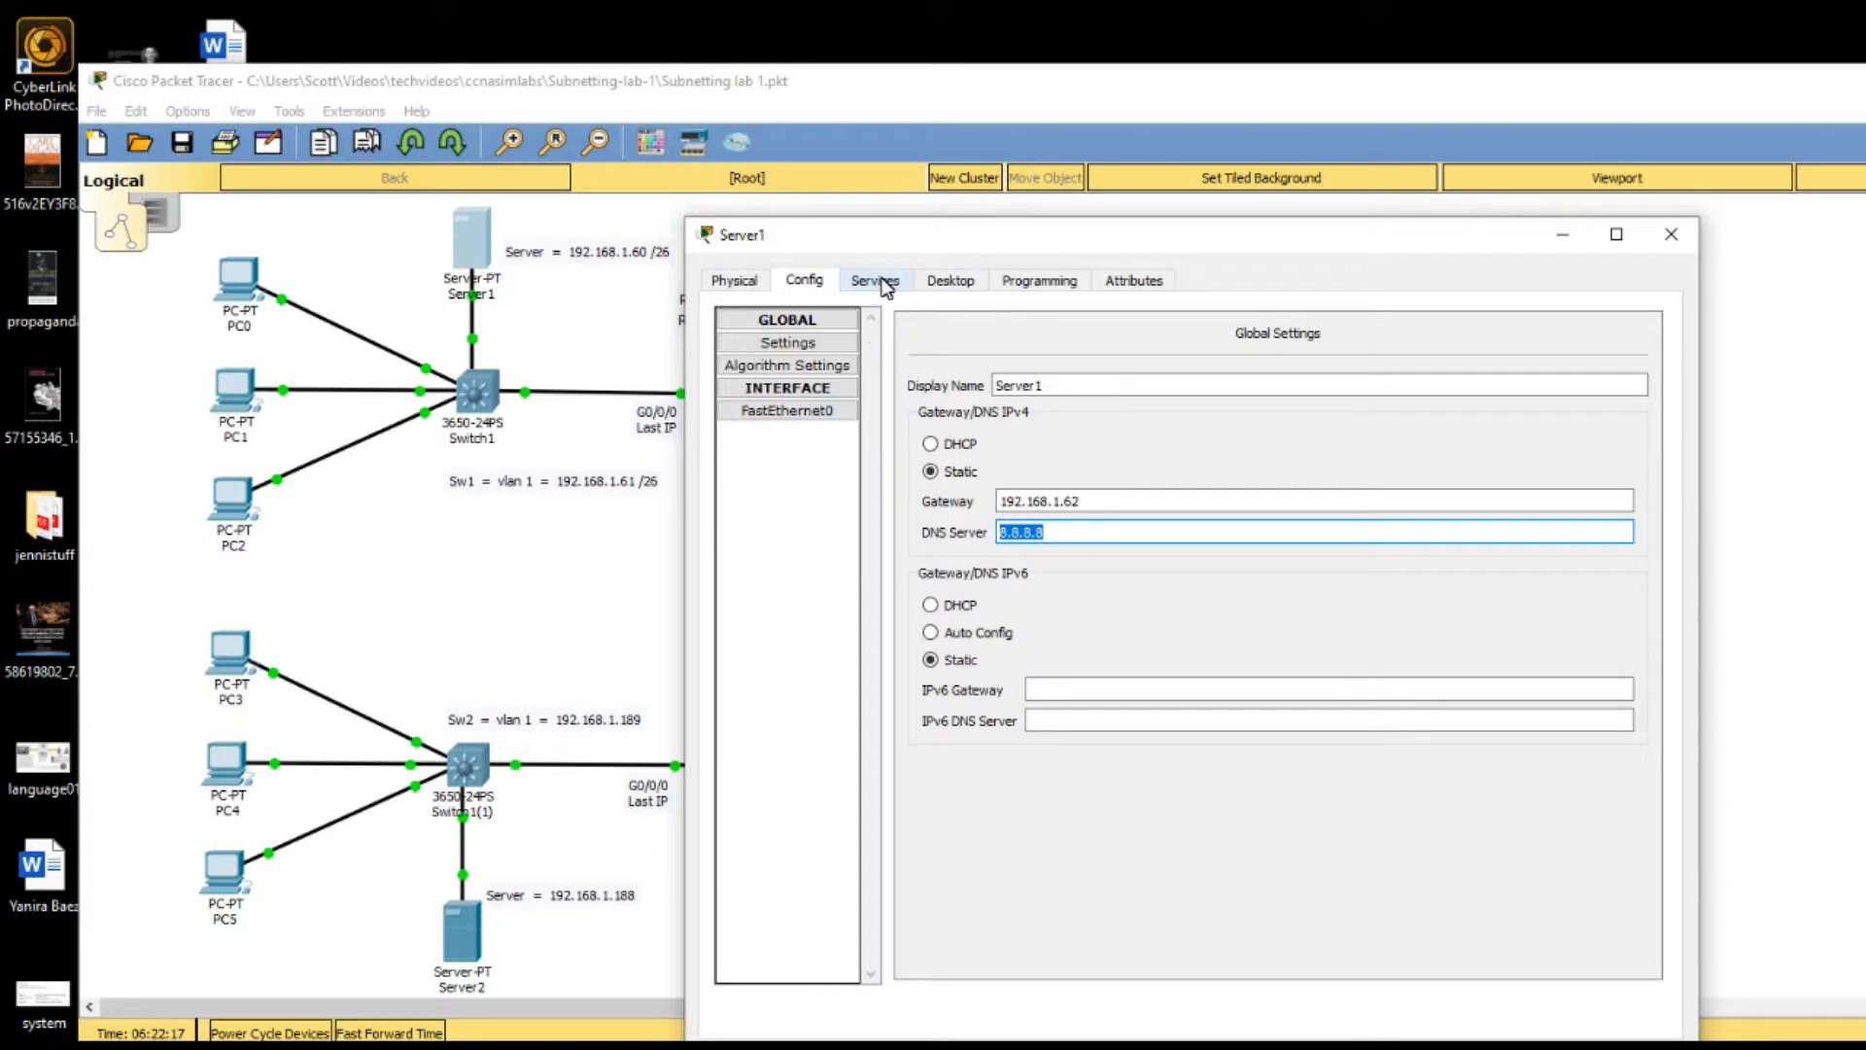
Set the start IP address of Server1's DHCP pool serverPool to 192.168.1.1 and save the pool.
left_click(878, 280)
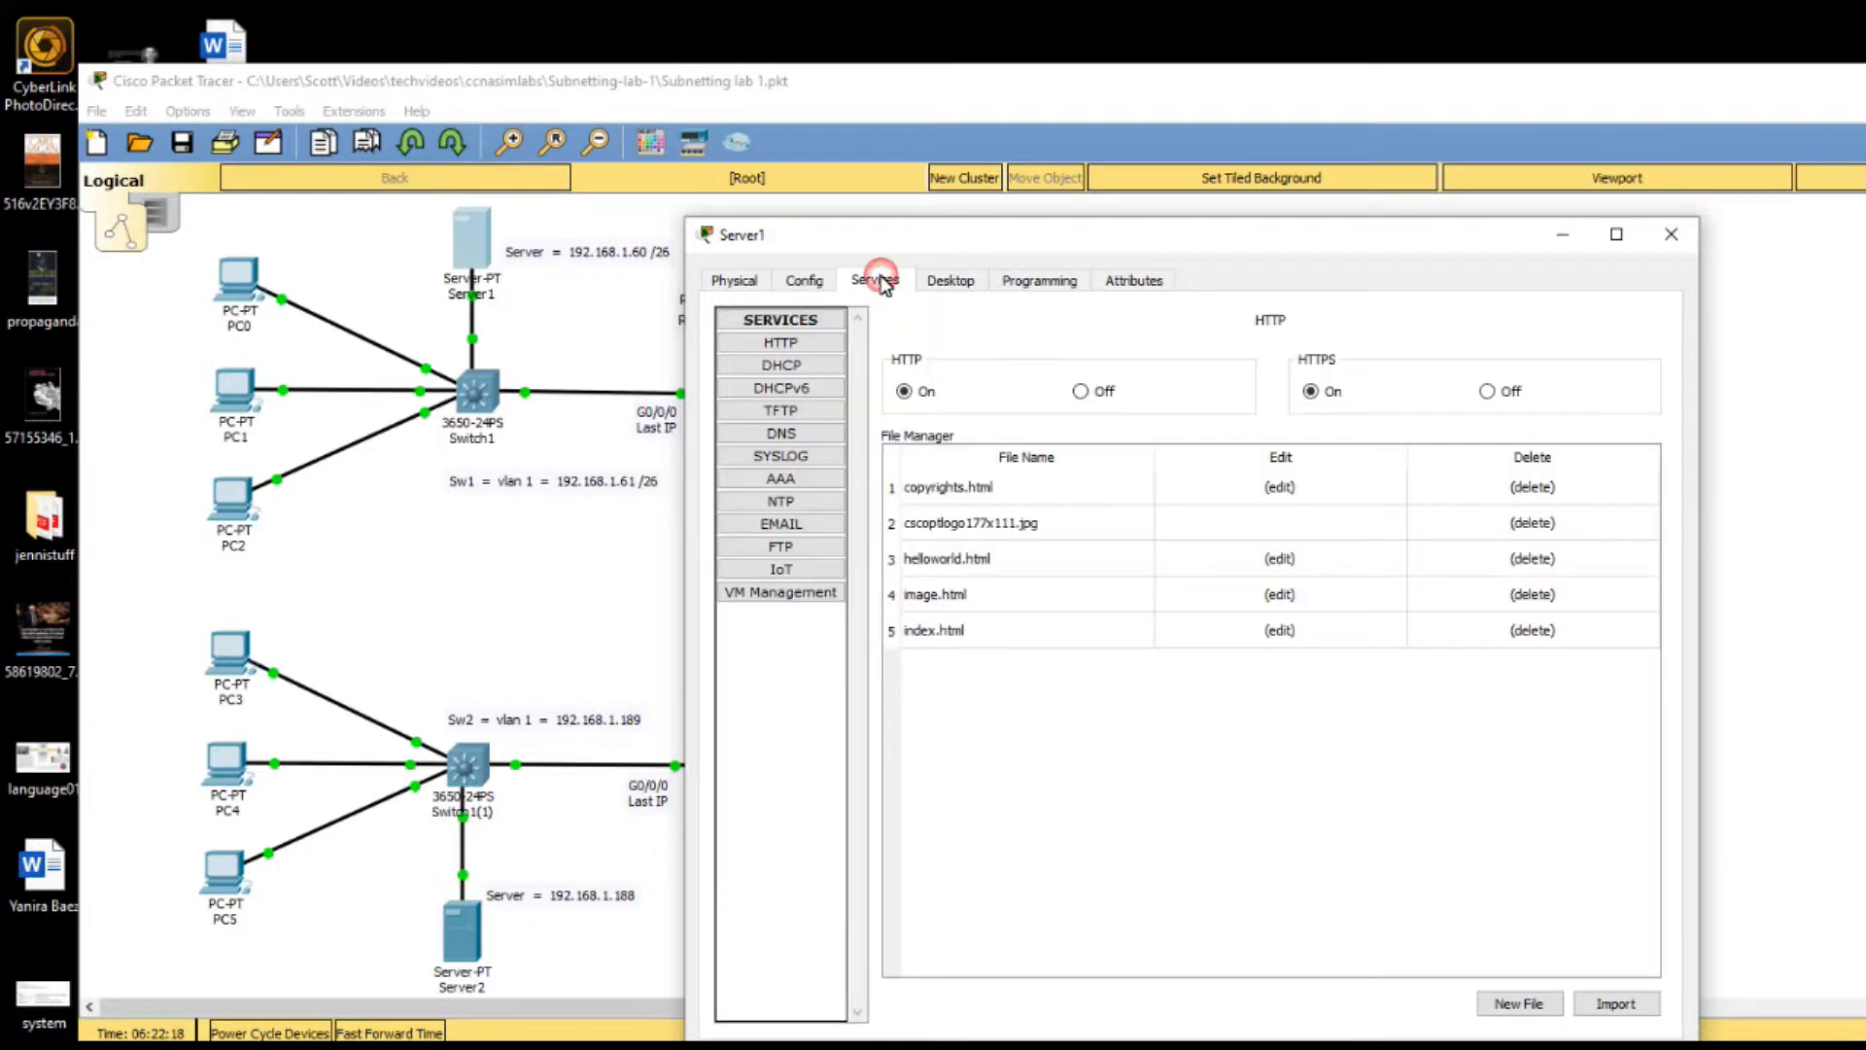
left_click(778, 367)
left_click_drag(1361, 428, 1224, 428)
left_click_drag(1342, 458, 1239, 457)
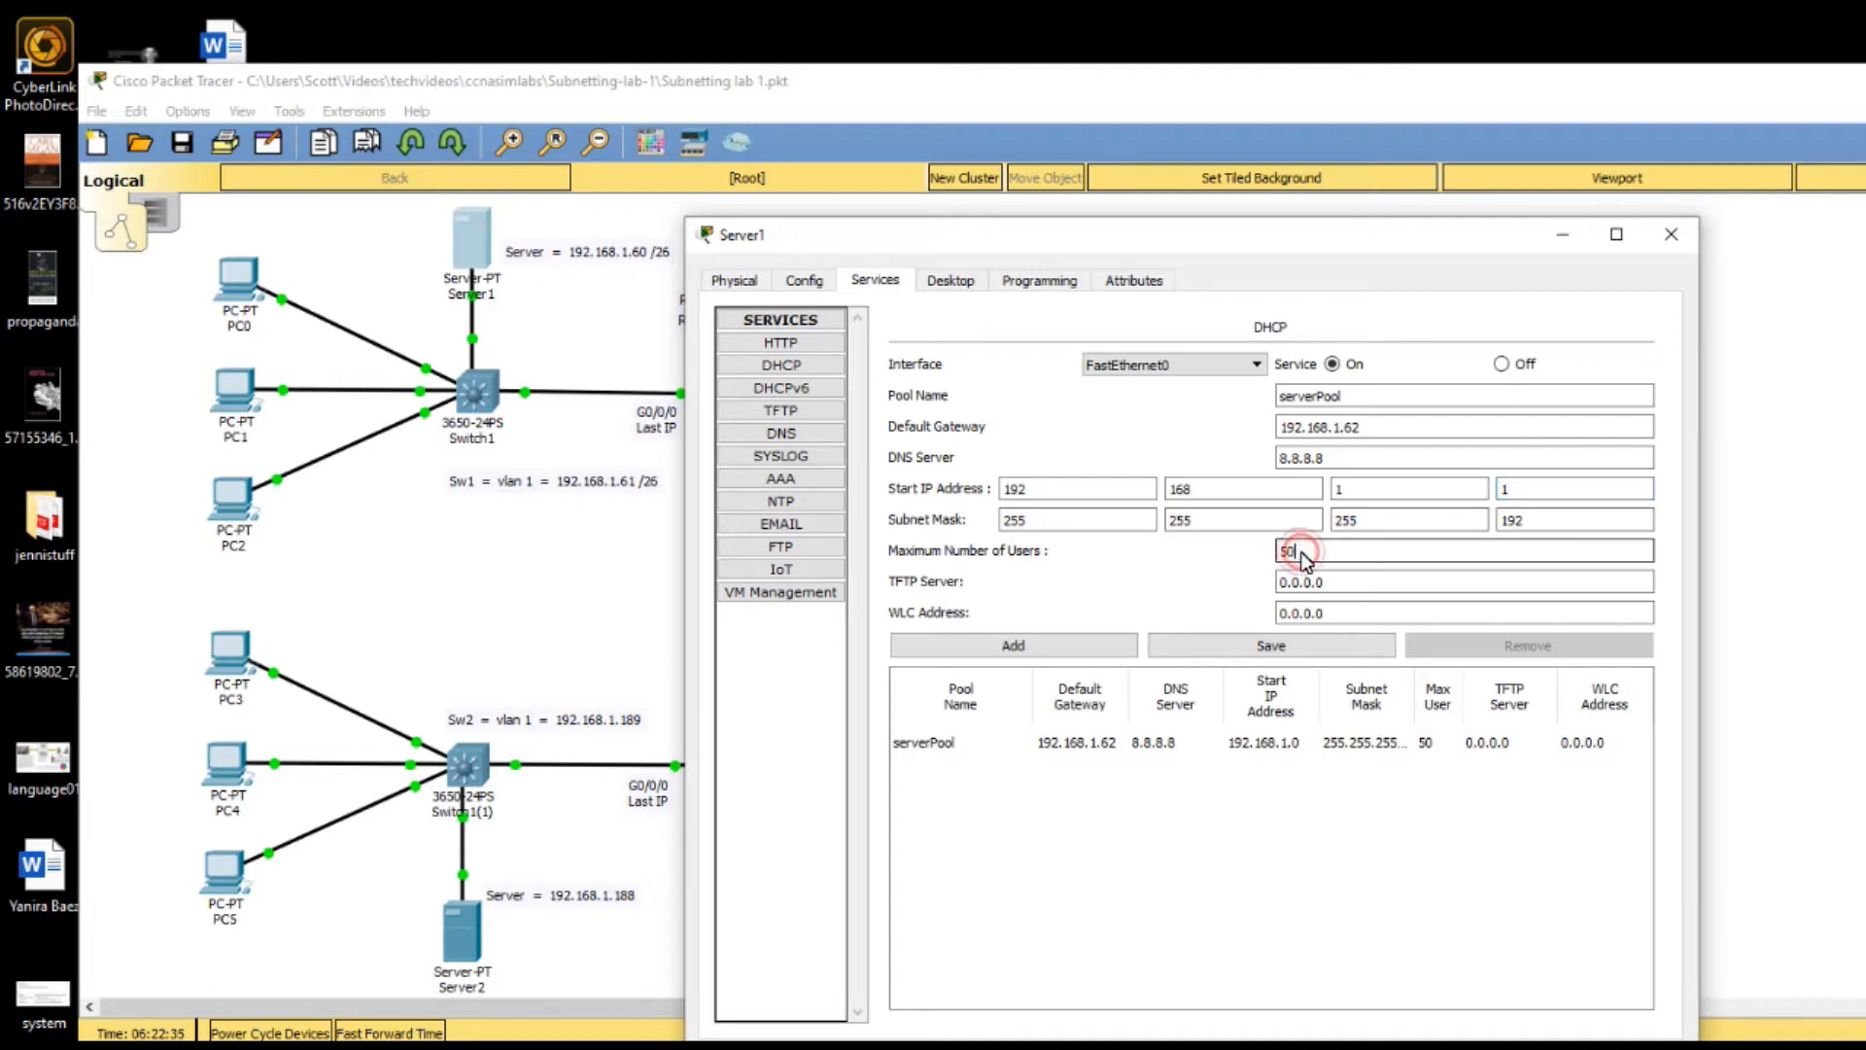
left_click(1268, 648)
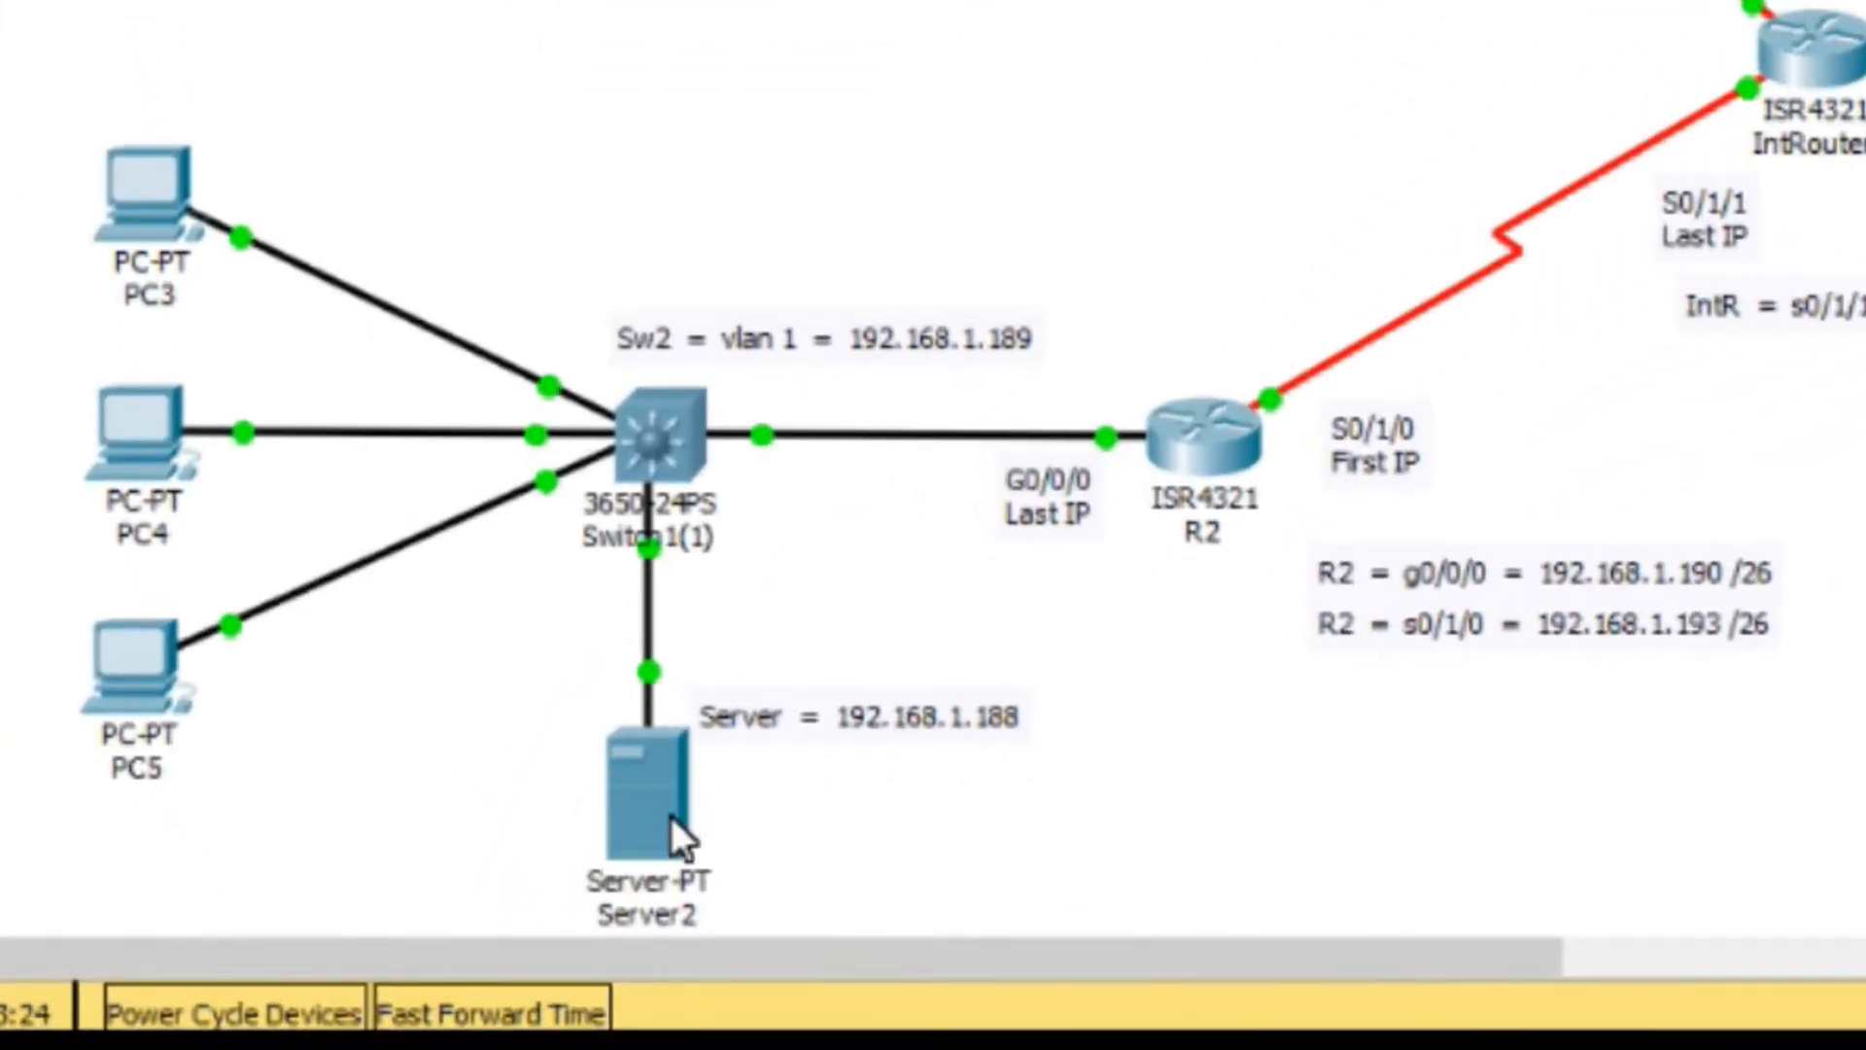
Review Server2's FastEthernet0 IP address and subnet mask, along with its default gateway and DNS server settings.
left_click(655, 811)
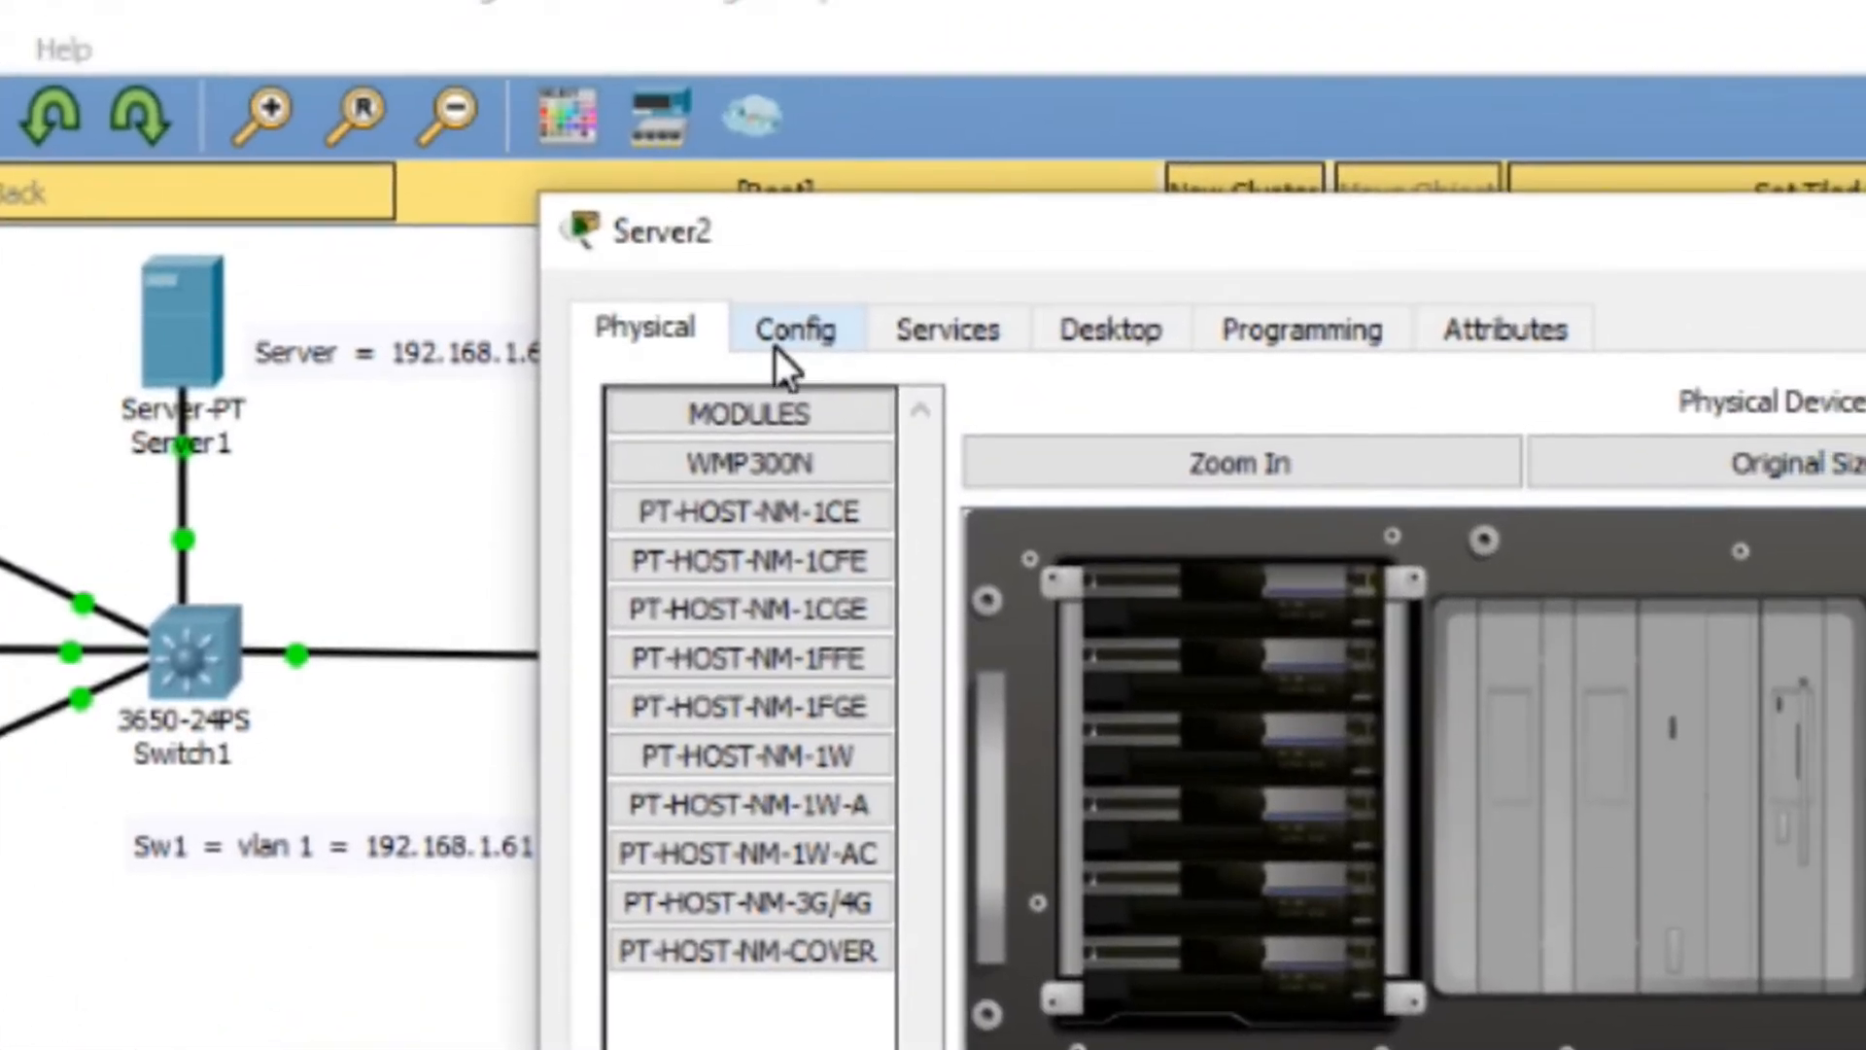
left_click(779, 334)
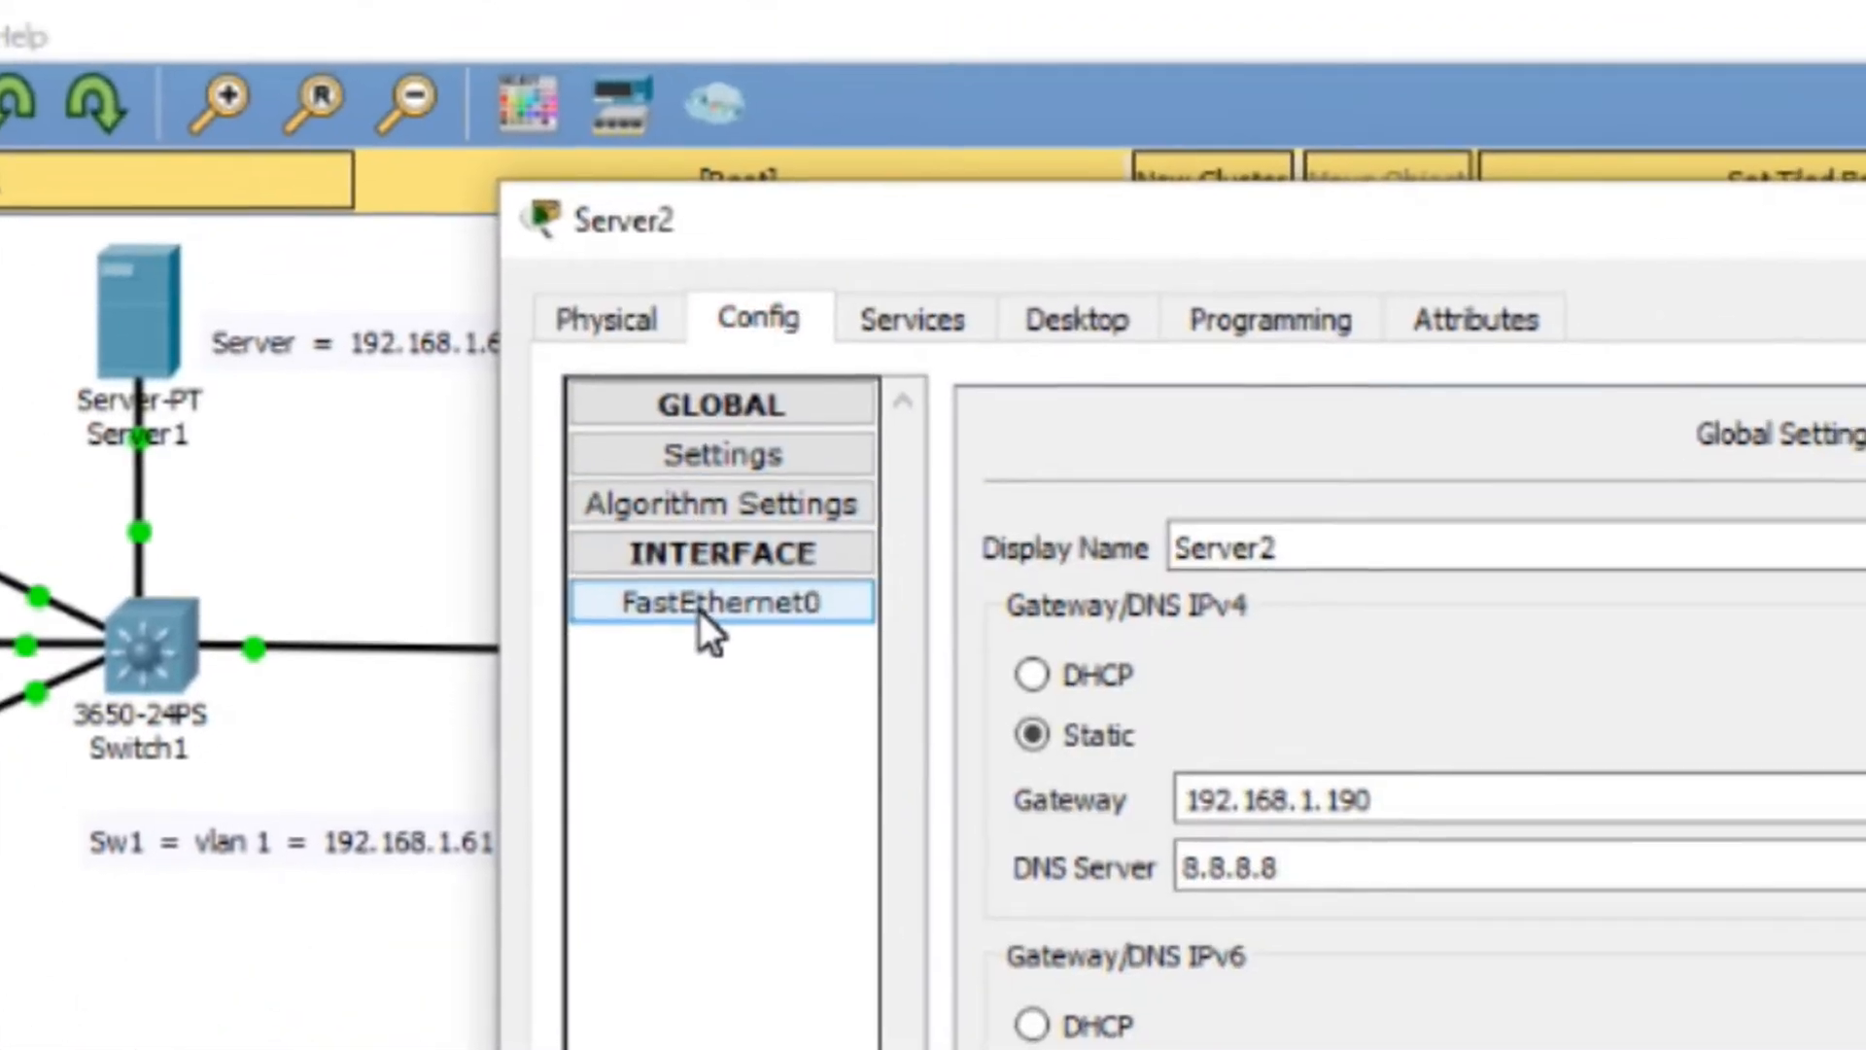
left_click(746, 613)
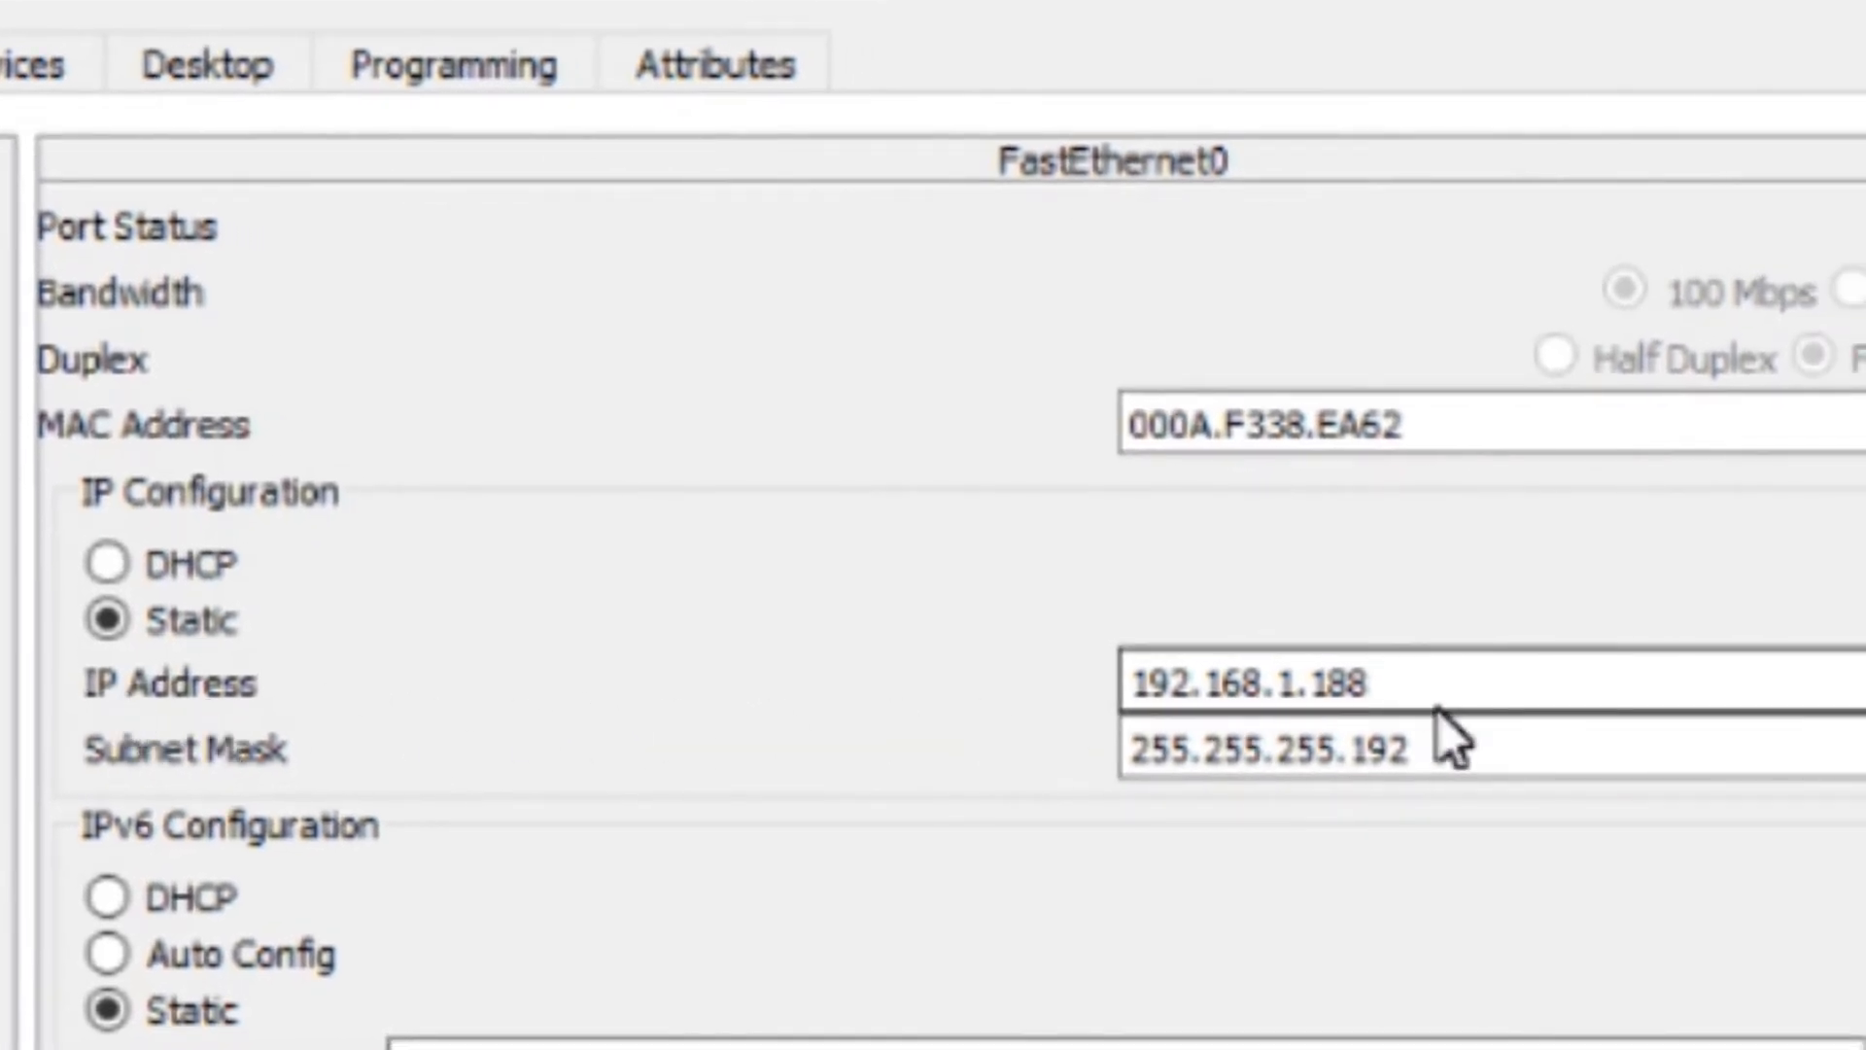
double_click(1438, 708)
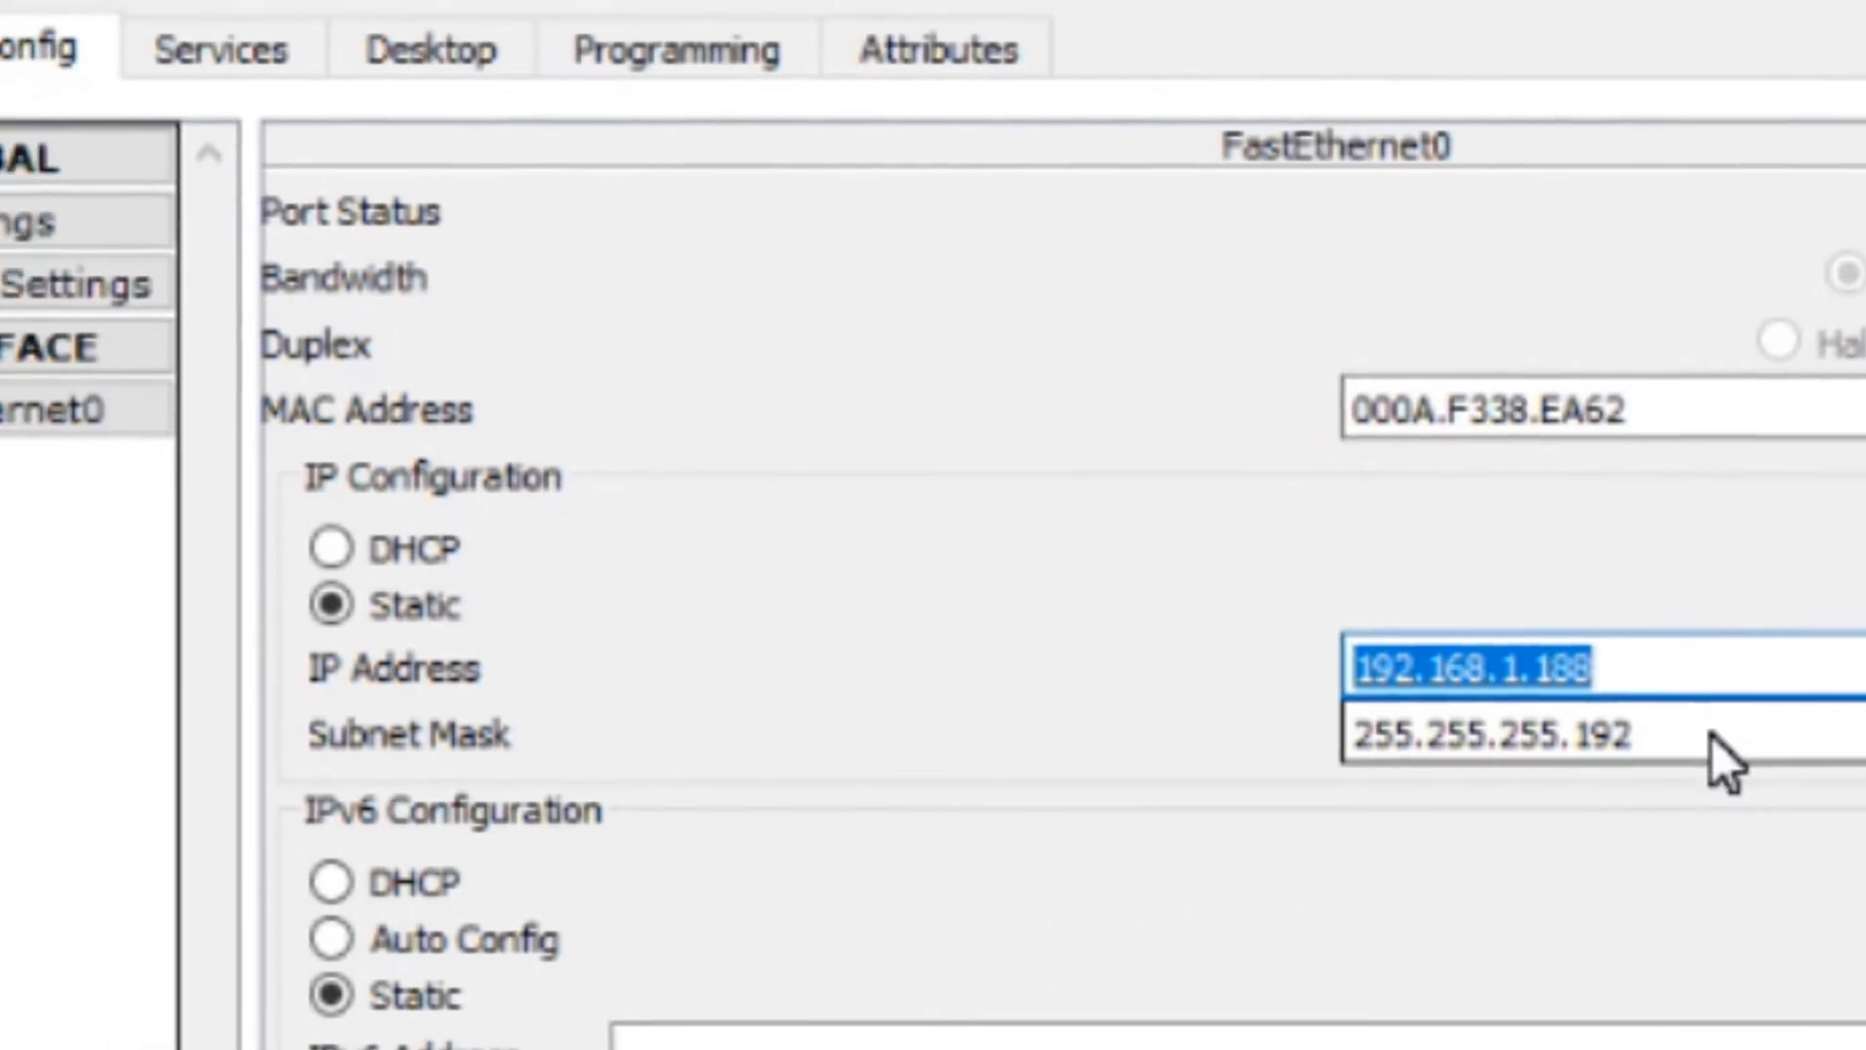
double_click(1642, 719)
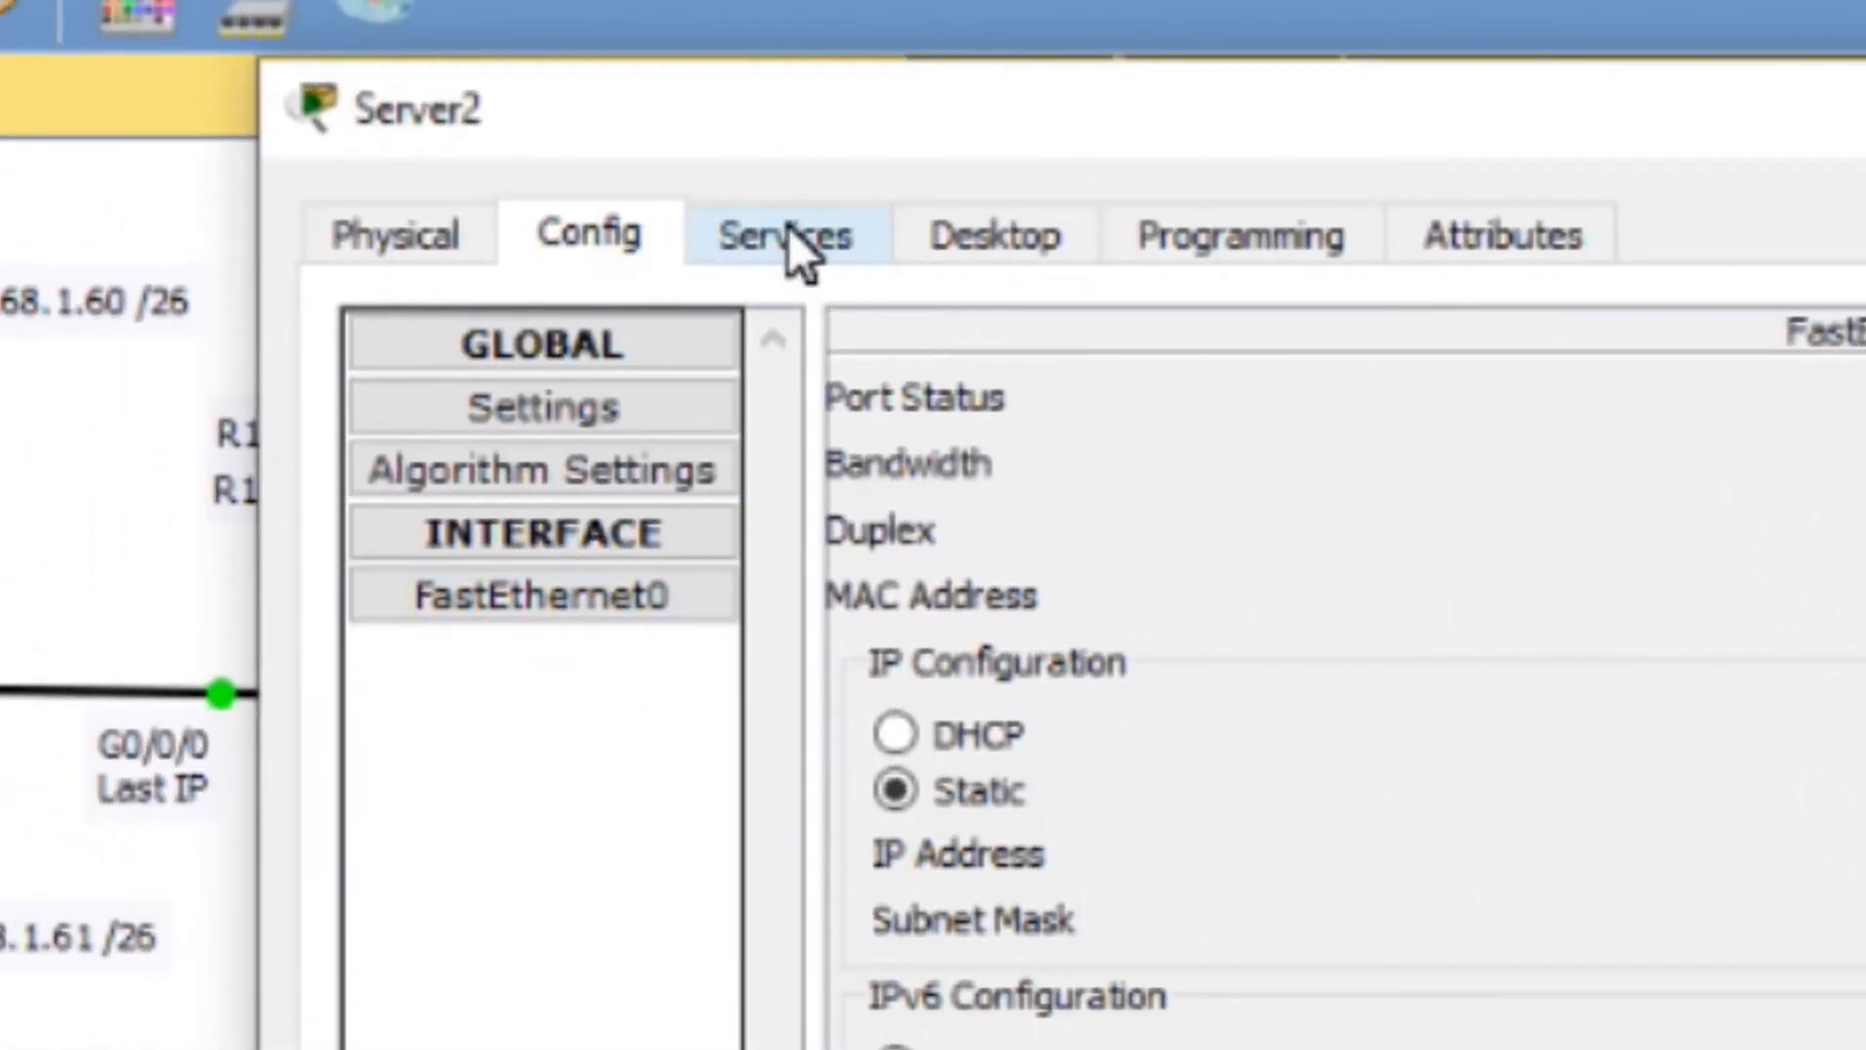
left_click(542, 408)
left_click_drag(1407, 848, 989, 846)
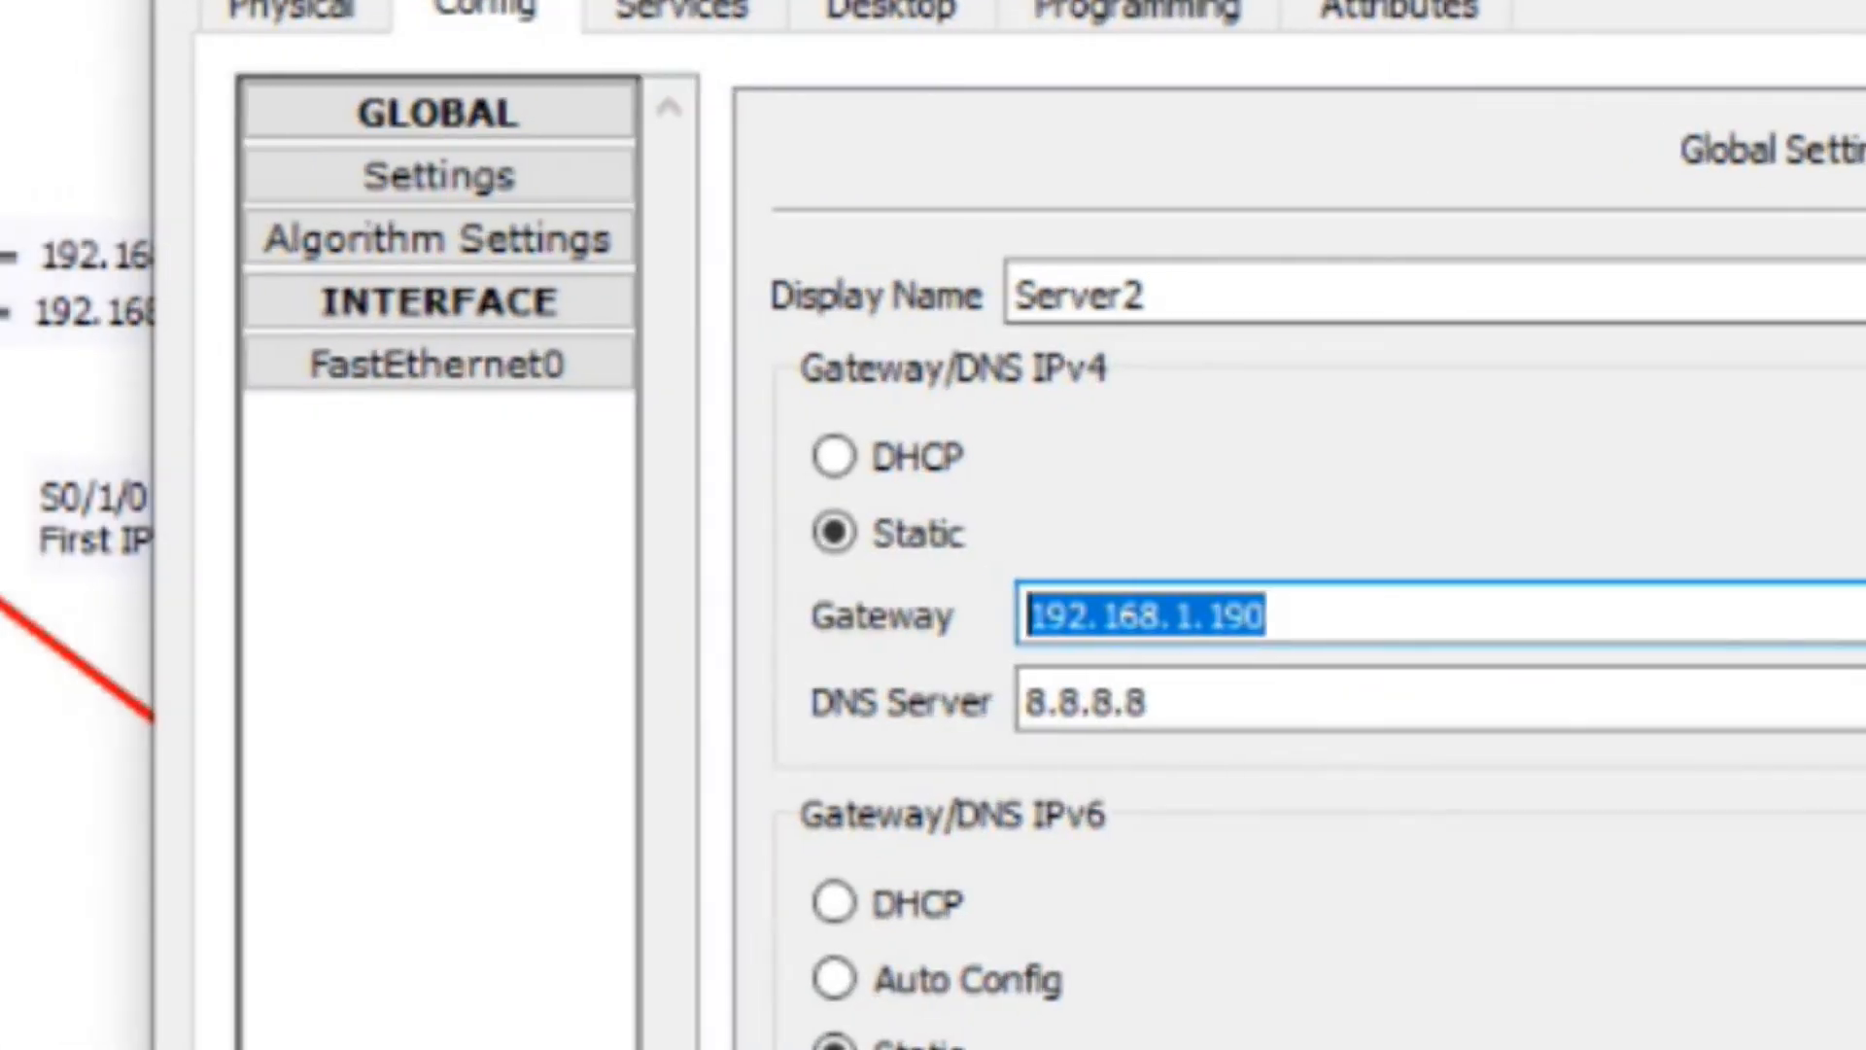
left_click_drag(991, 358, 1592, 311)
Set the start IP address of Server2's DHCP pool serverPool to 192.168.1.129 and save the pool.
left_click(1234, 463)
left_click(935, 665)
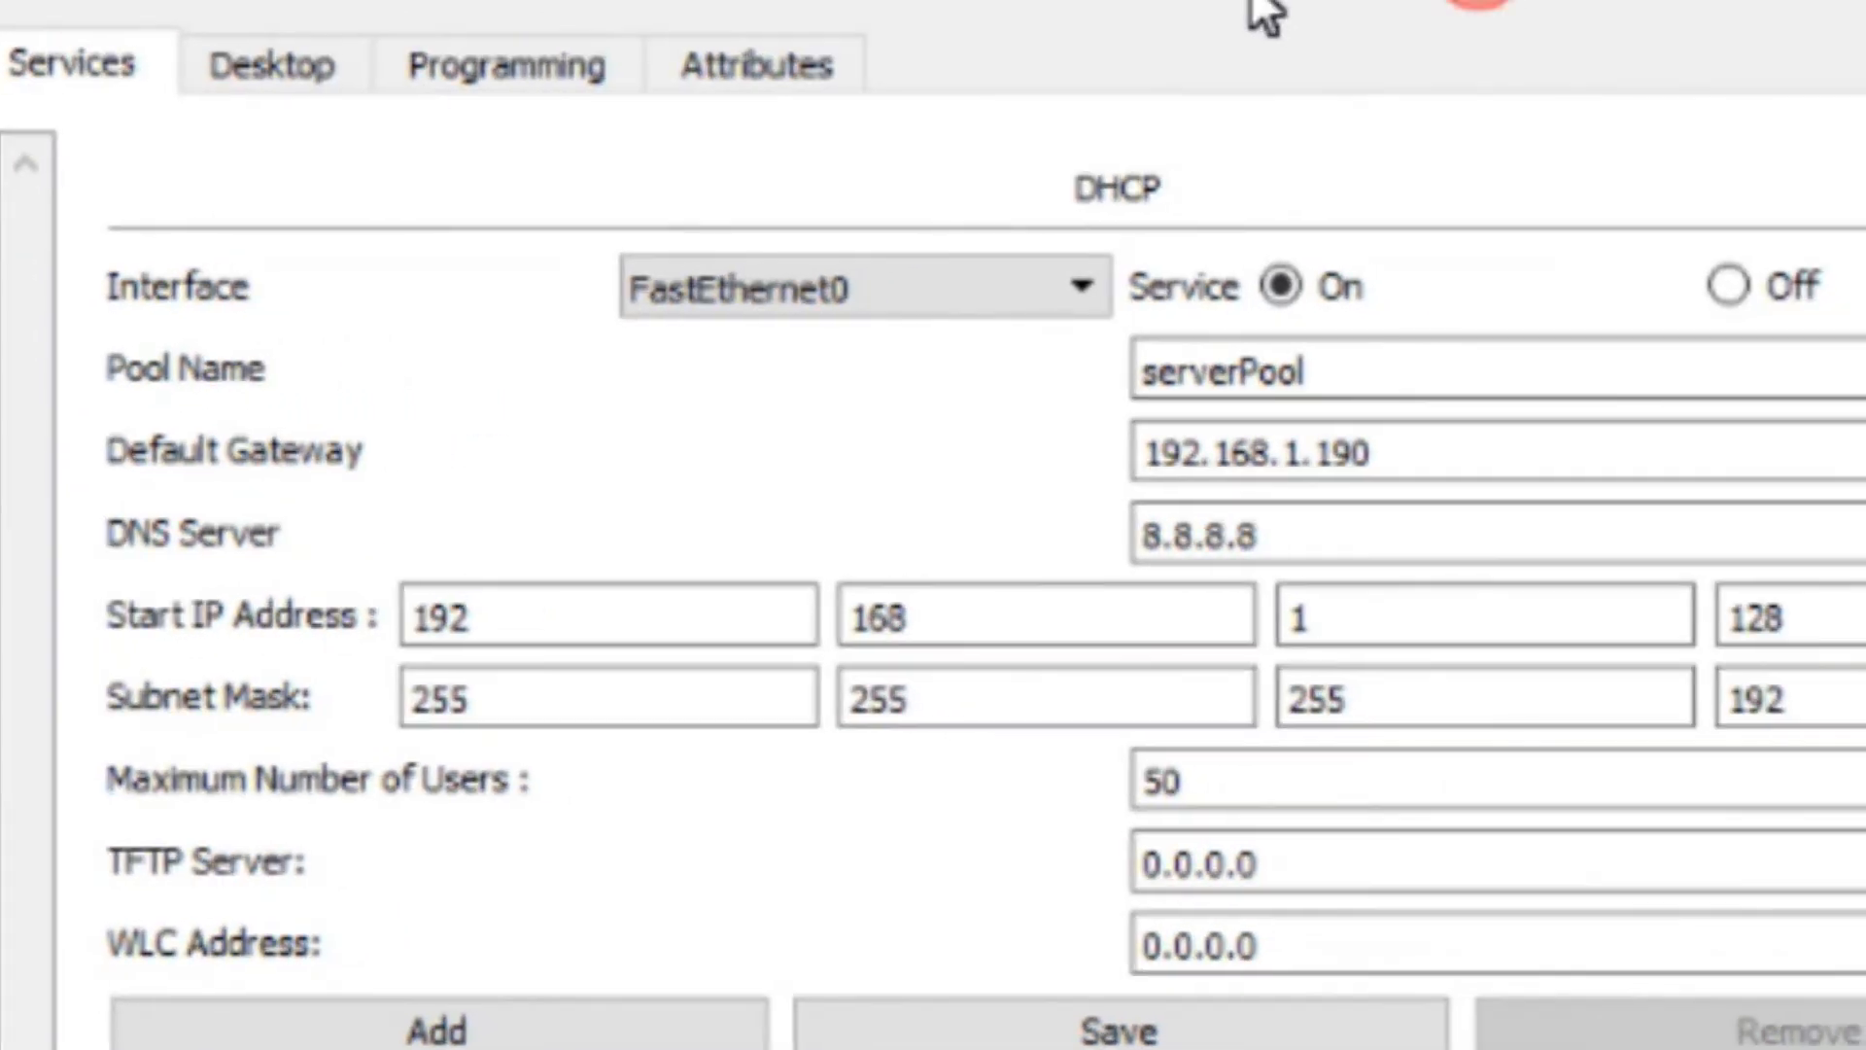
left_click_drag(1857, 618, 1503, 616)
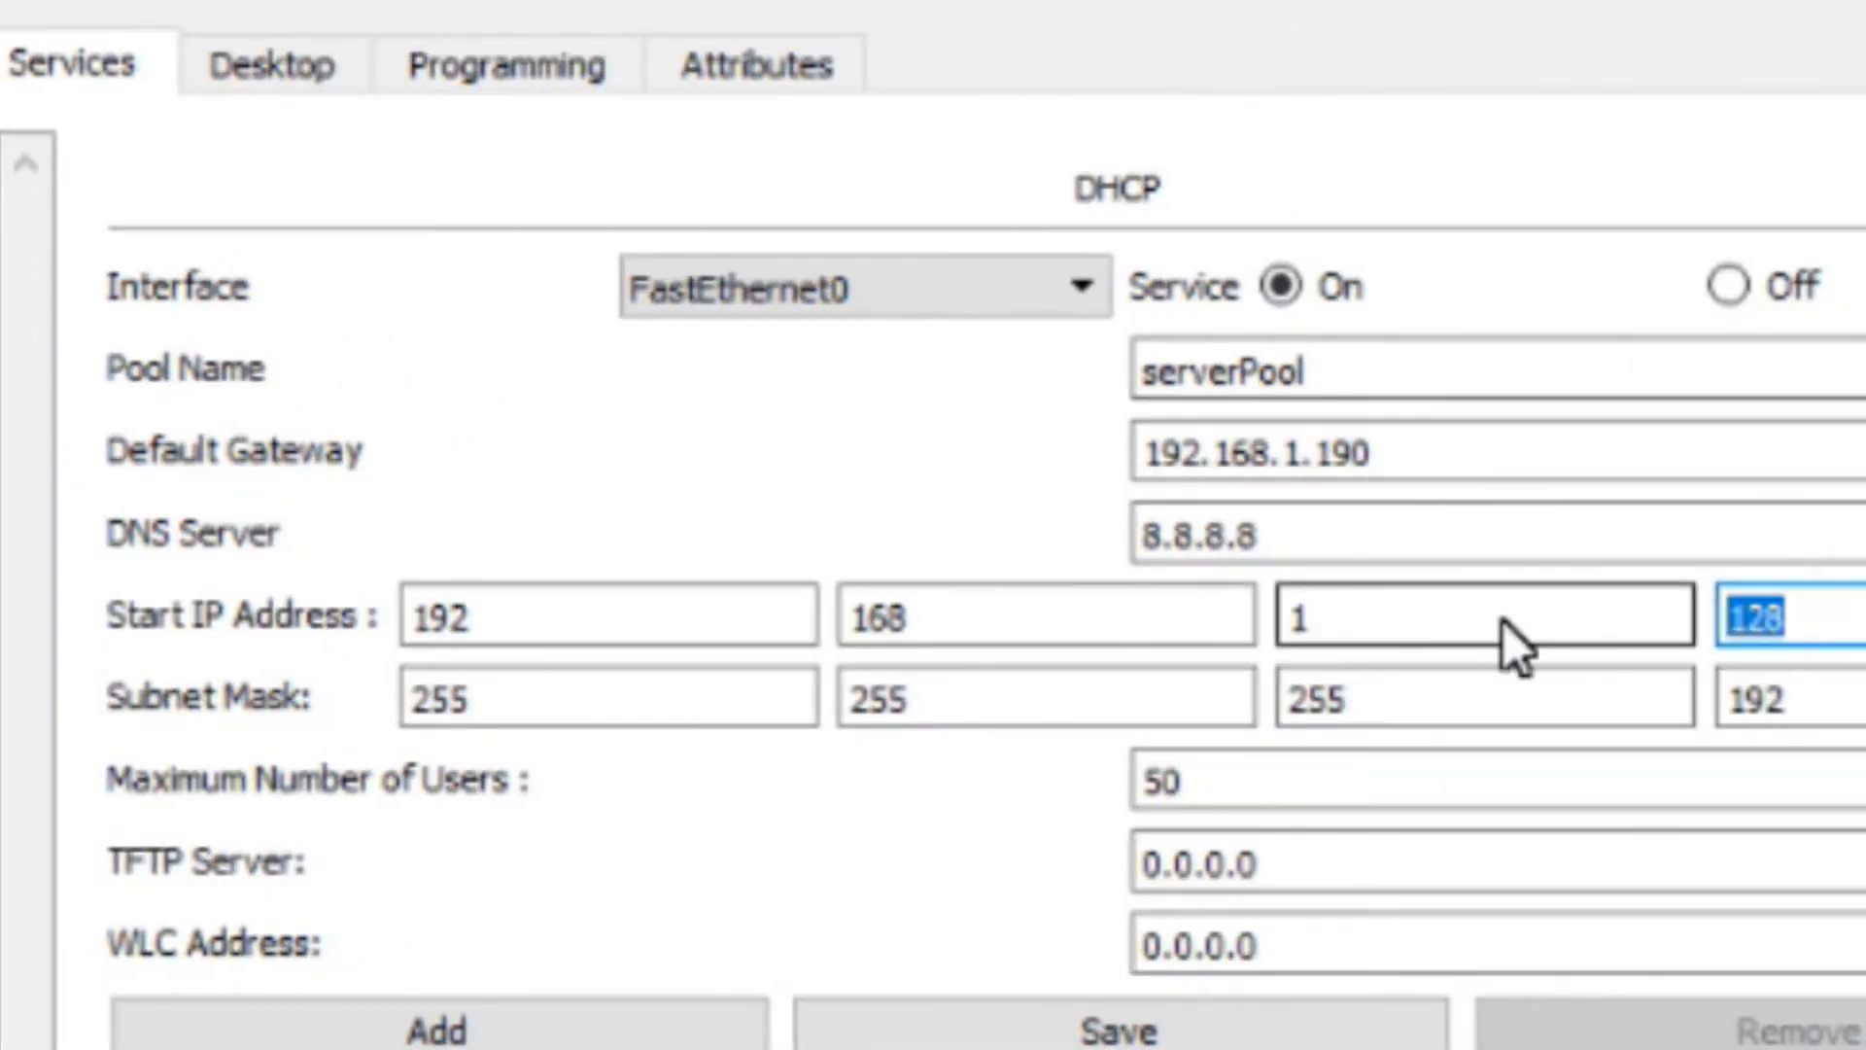
type("129")
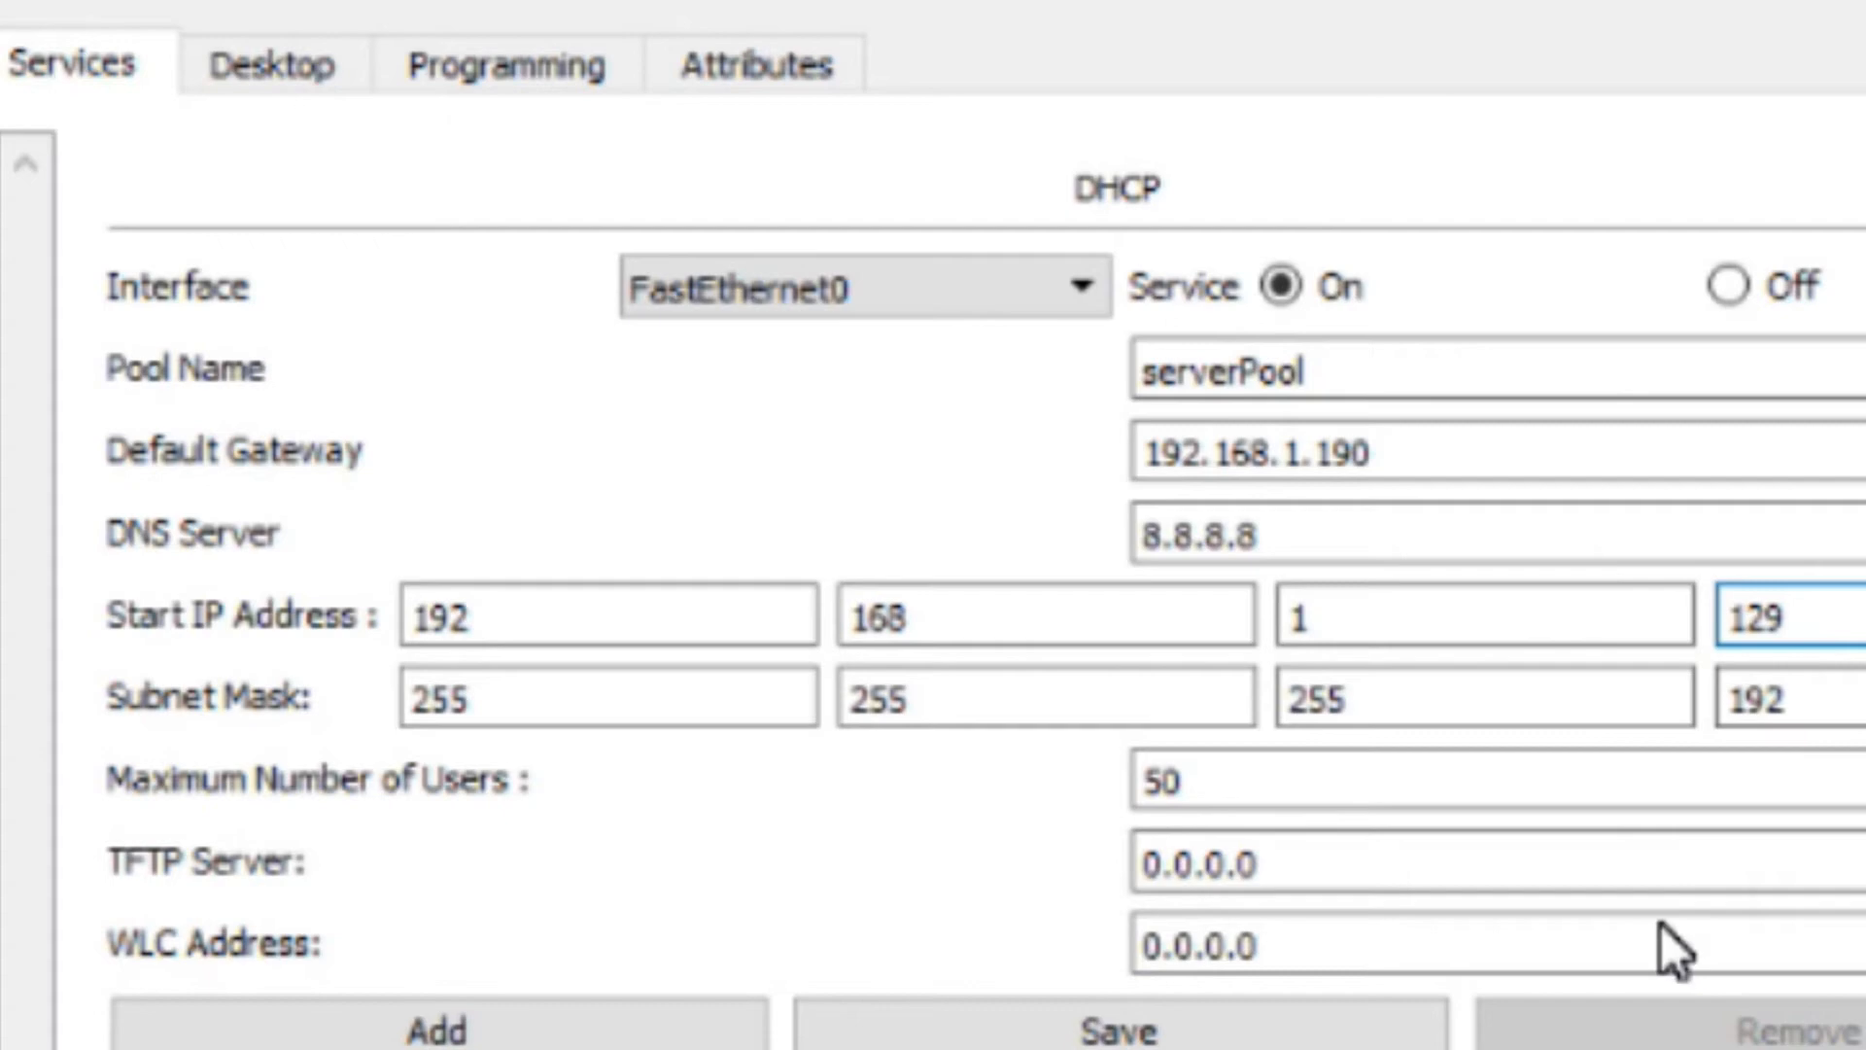
left_click(1224, 795)
left_click(1074, 1018)
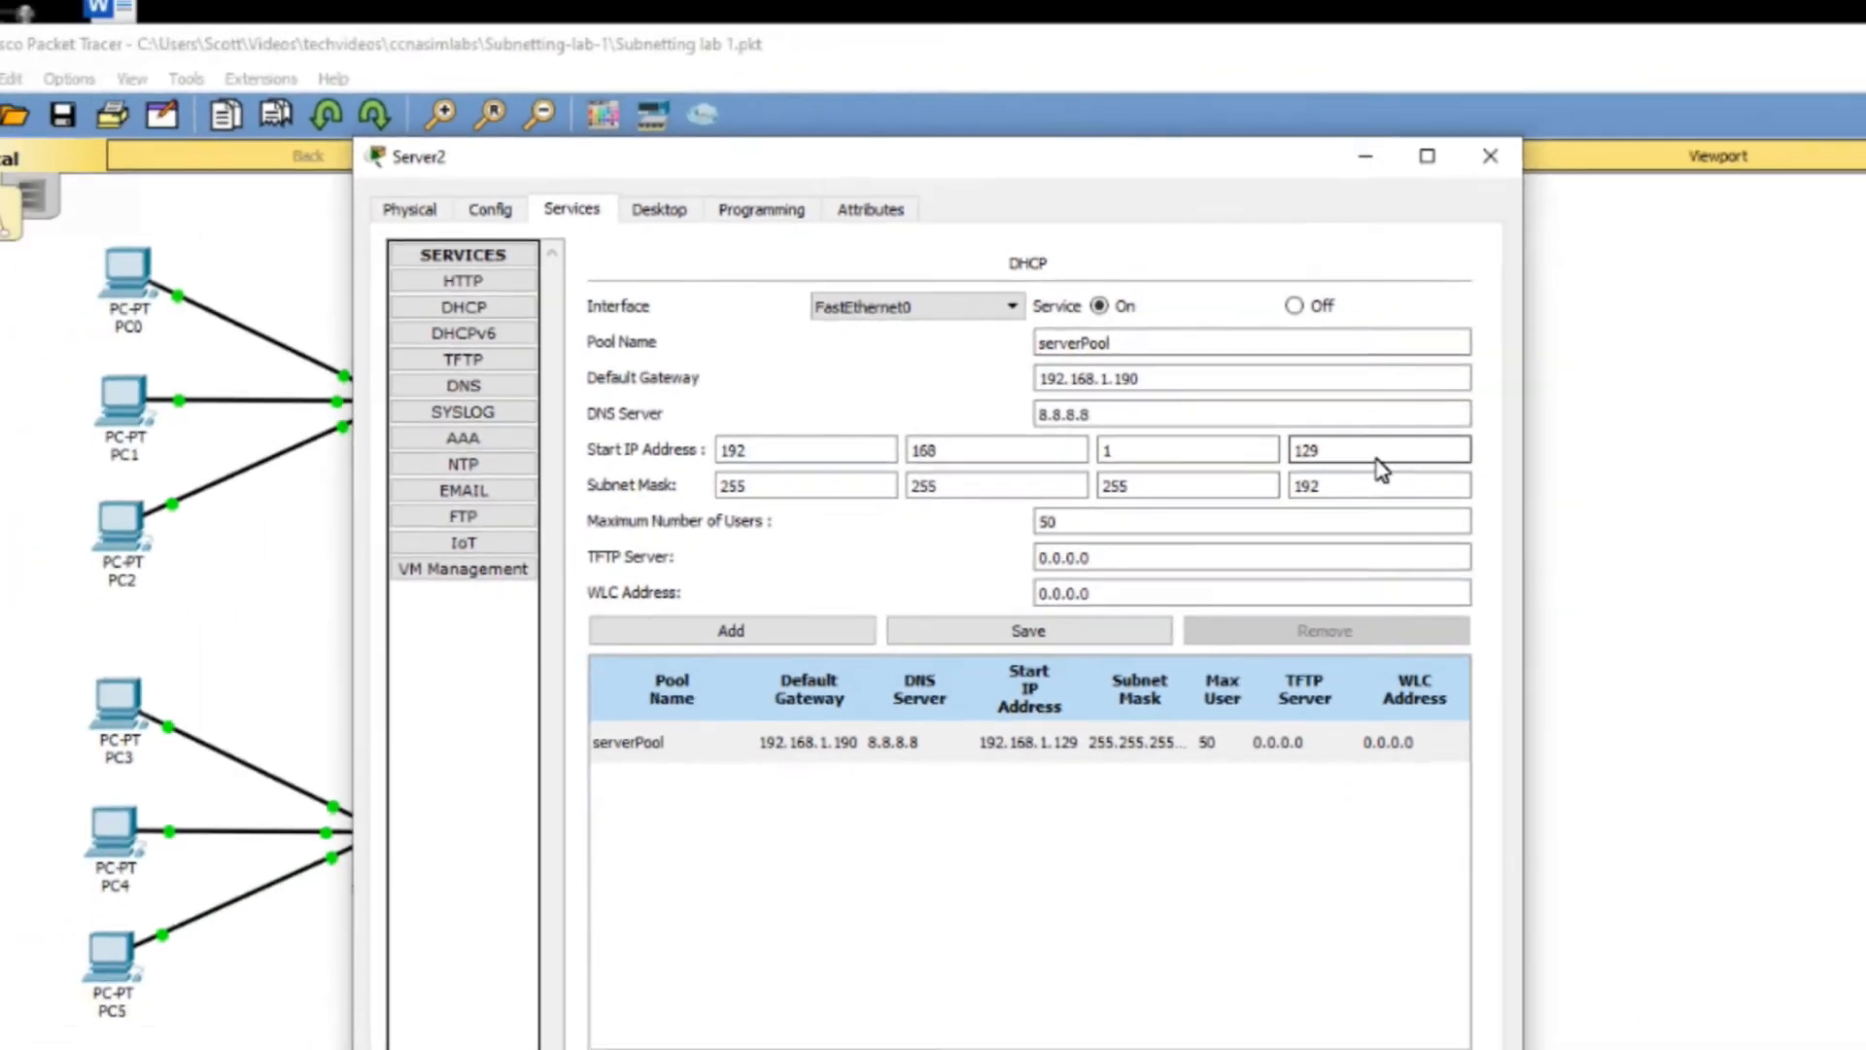